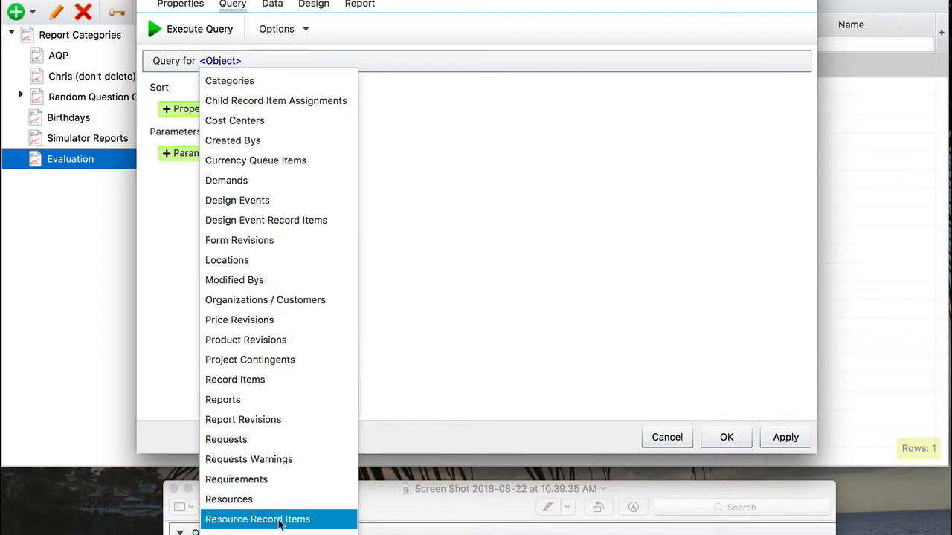
- Set the query object to Resource Record Items and add its Resource property to the selection
click(280, 522)
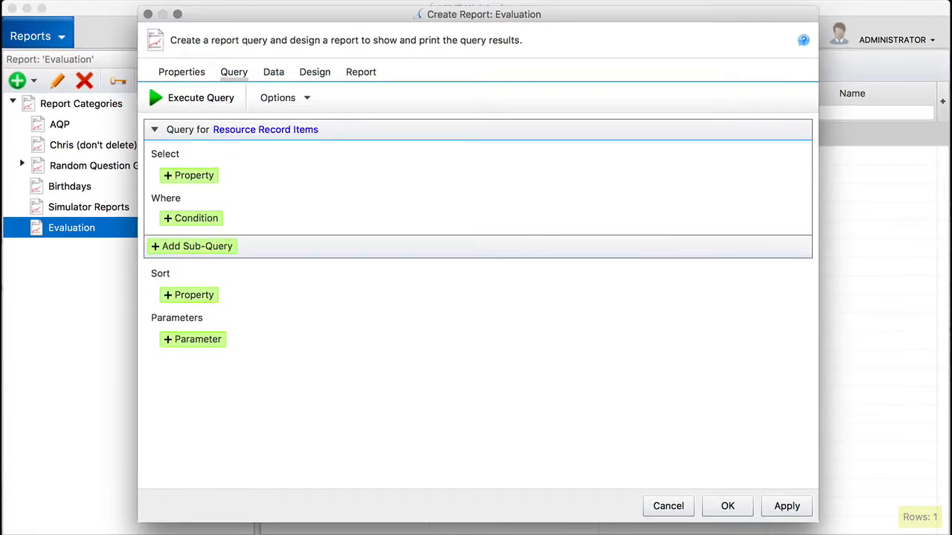
click(189, 177)
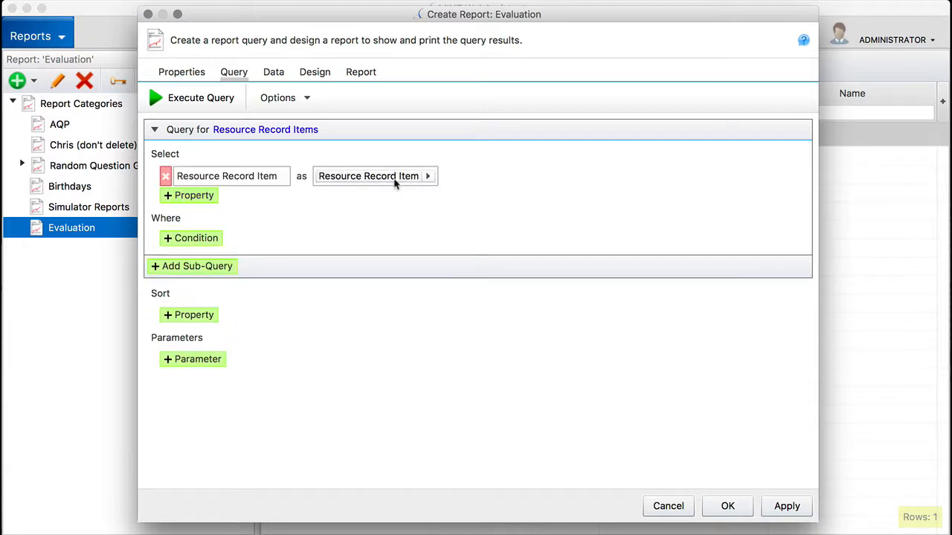
click(429, 177)
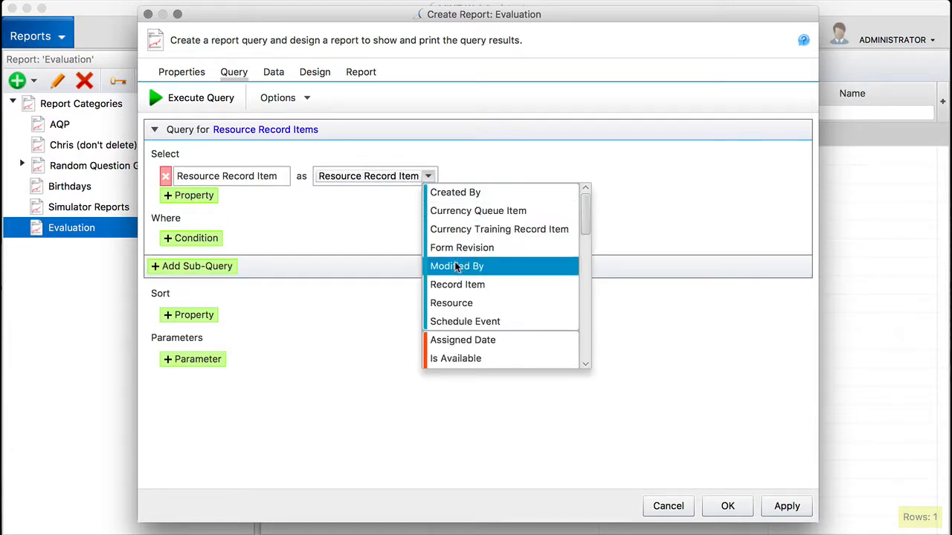
click(461, 303)
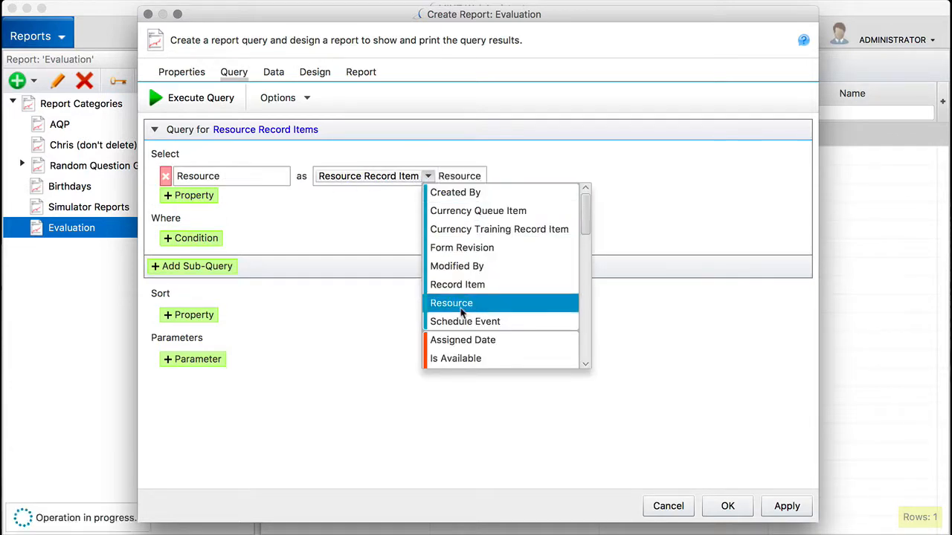
- Add the Record Item and Grade properties of Resource Record Item to the query selection
click(176, 200)
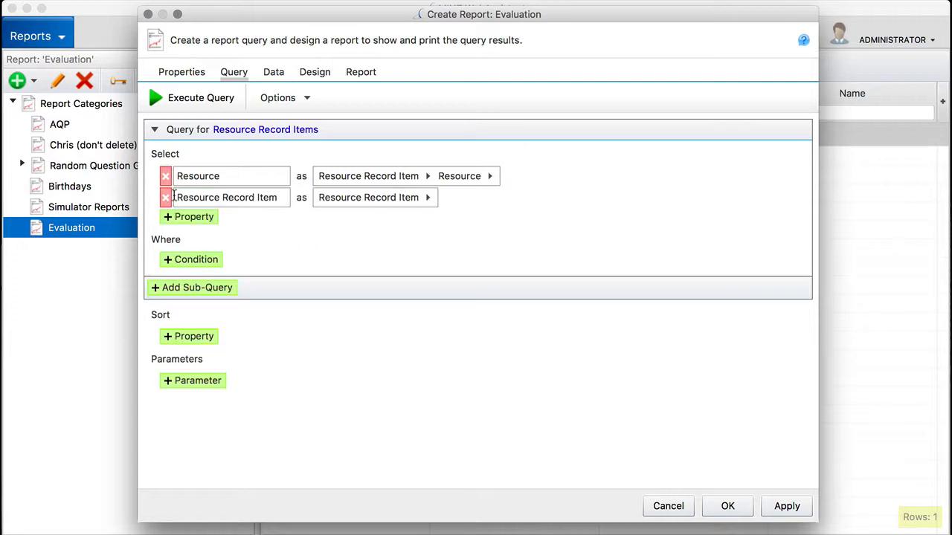
click(429, 200)
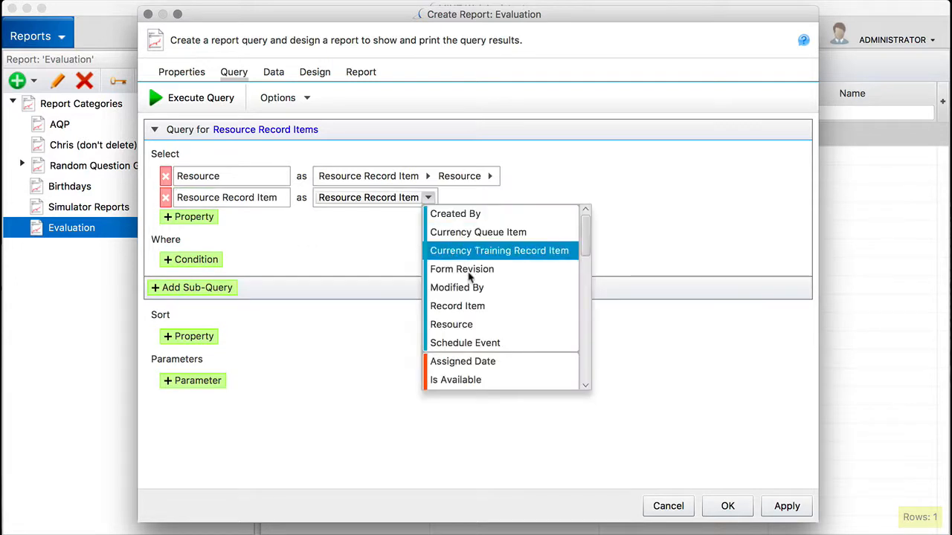
click(476, 306)
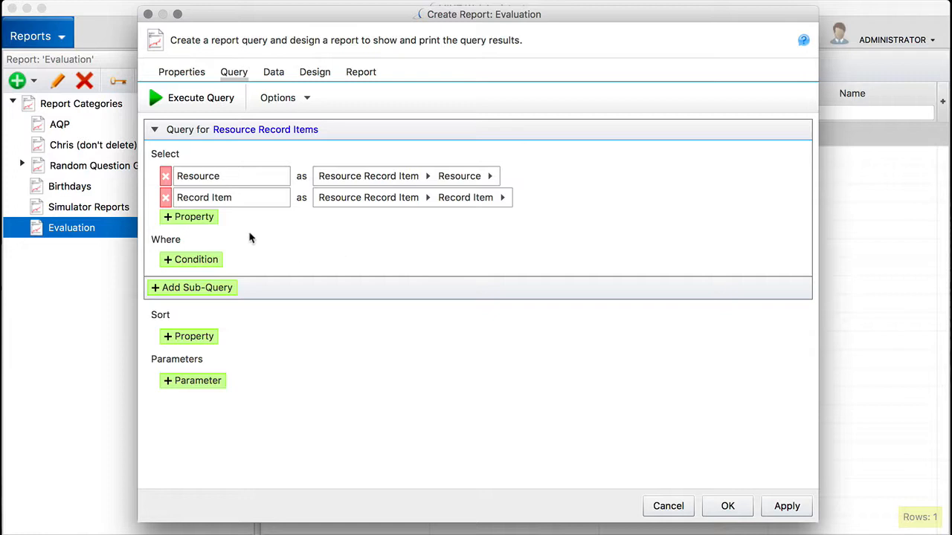
click(183, 216)
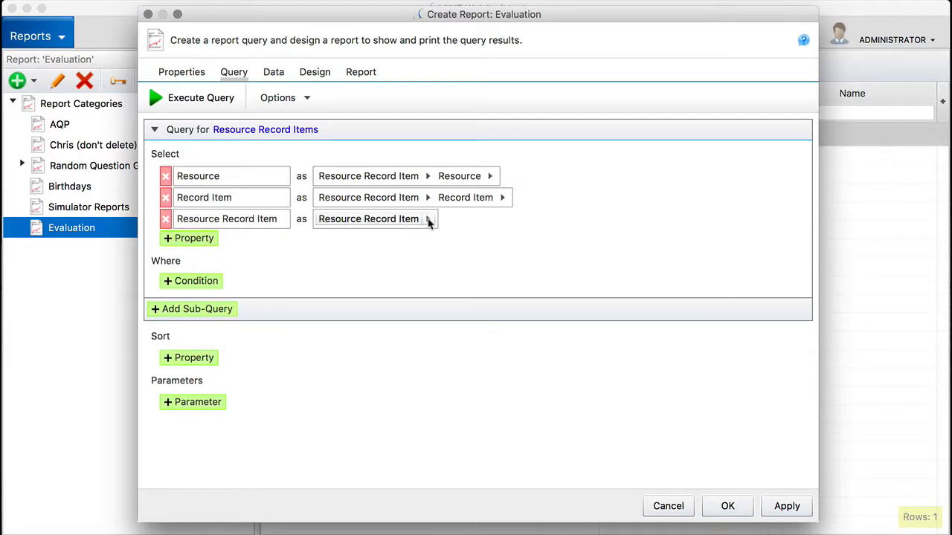
click(428, 219)
scroll(511, 315, down, 3)
scroll(510, 314, down, 5)
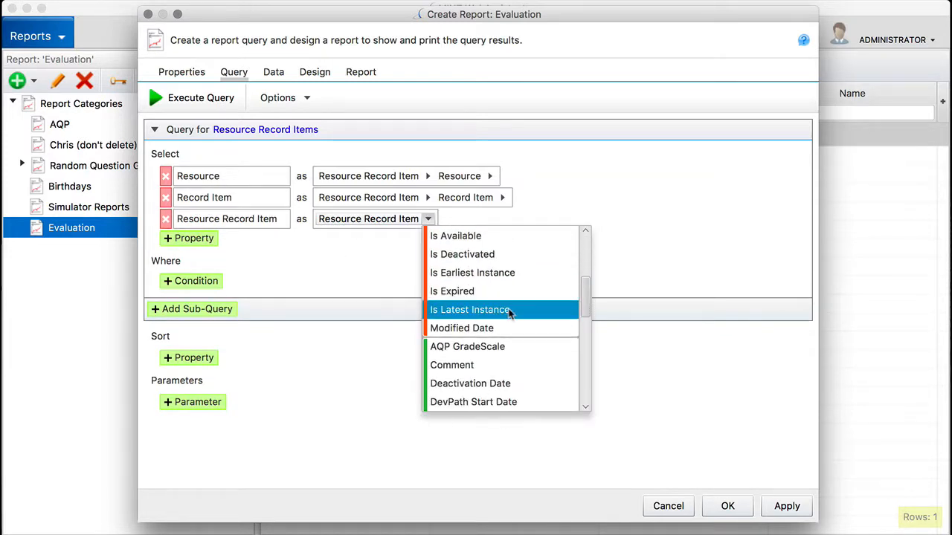
click(471, 357)
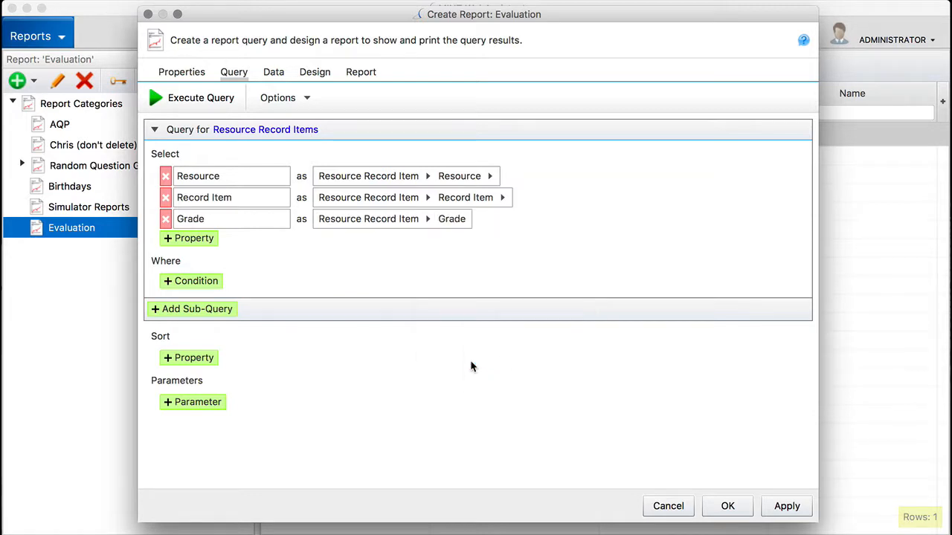
- Add a fourth selected property that returns the ID of the record item's Created By
click(192, 240)
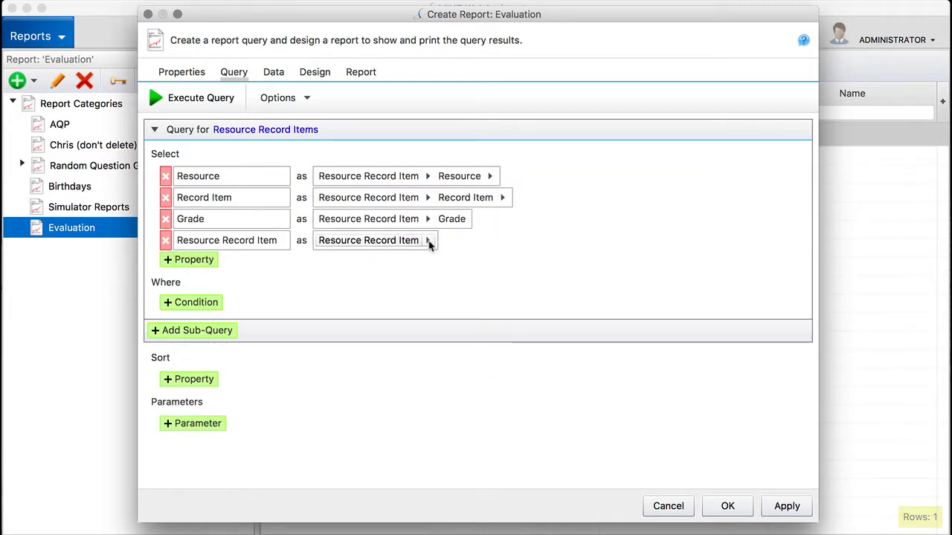
click(428, 241)
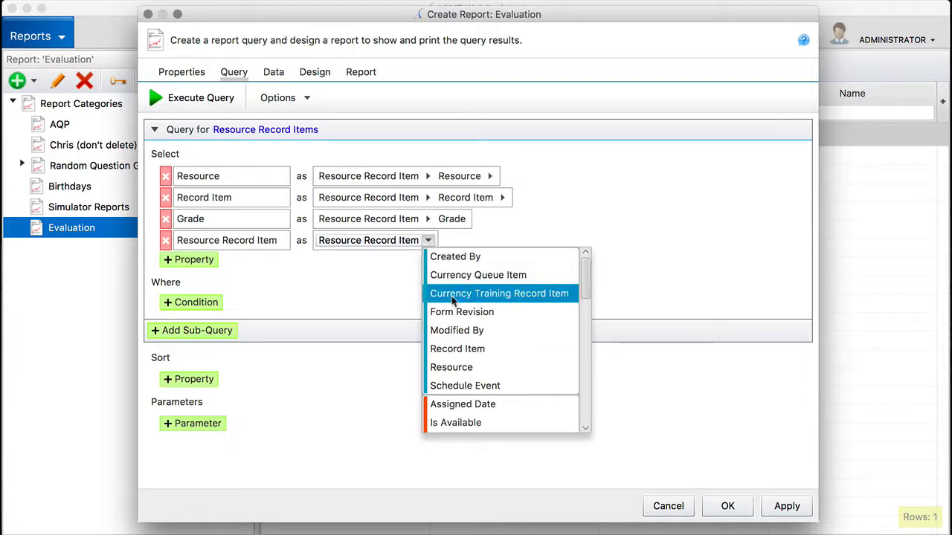
click(455, 256)
click(501, 241)
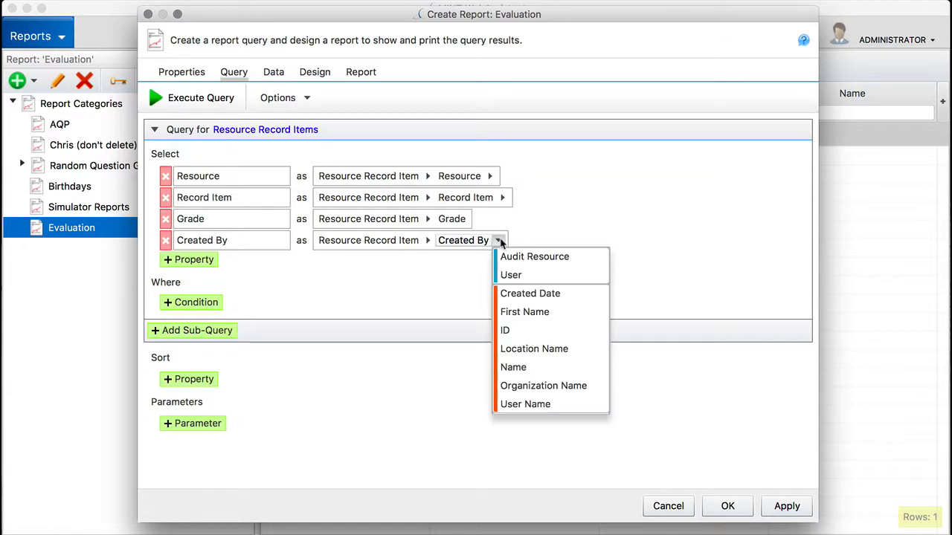
click(508, 330)
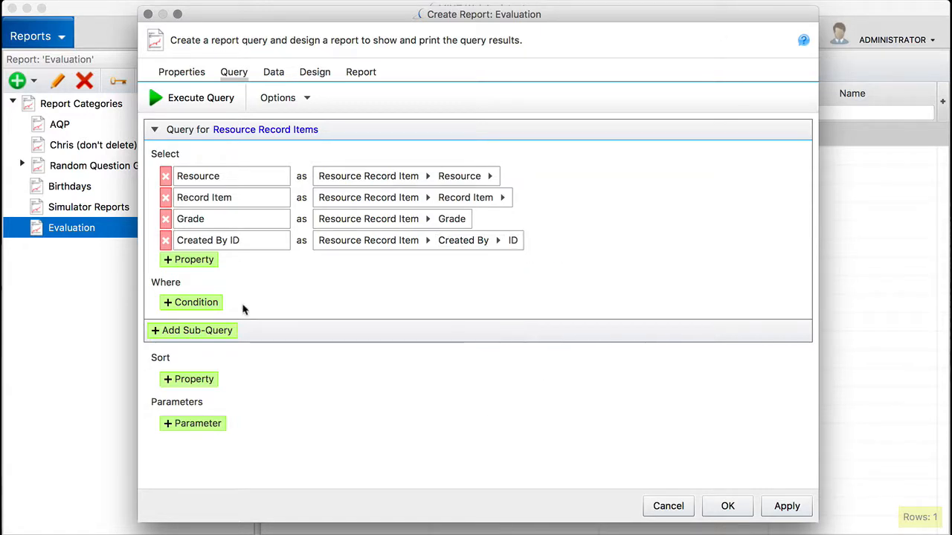
- Add a Where condition on the Record Item property using the "is in subtree of" operator
click(174, 304)
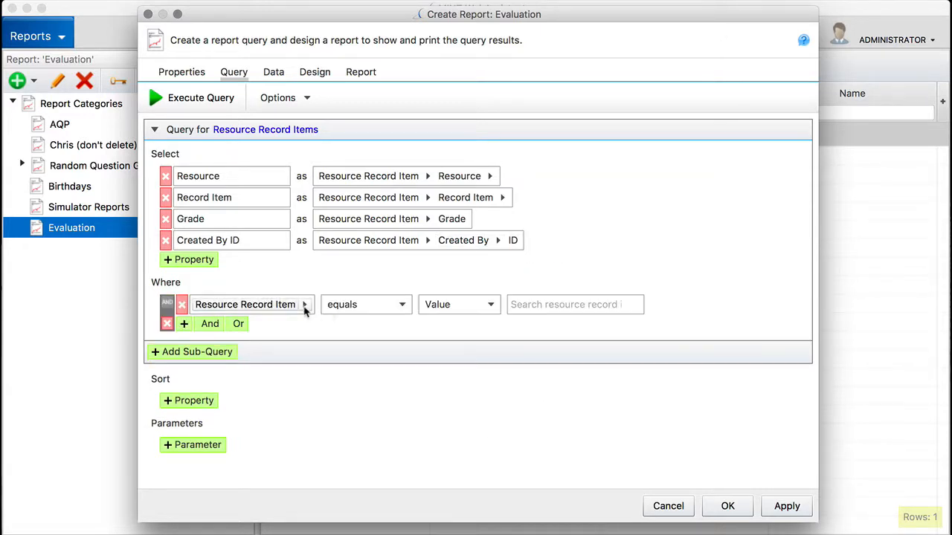
click(304, 305)
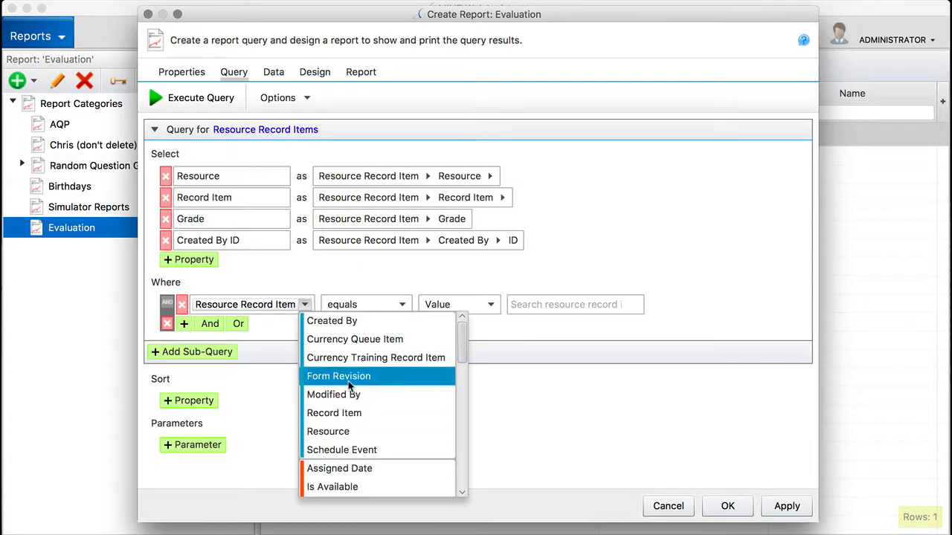
click(349, 412)
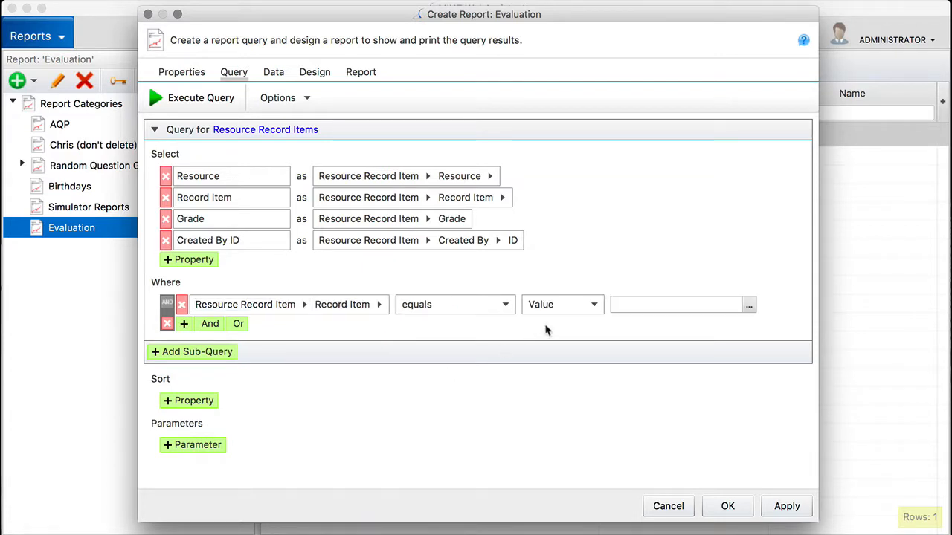
click(508, 307)
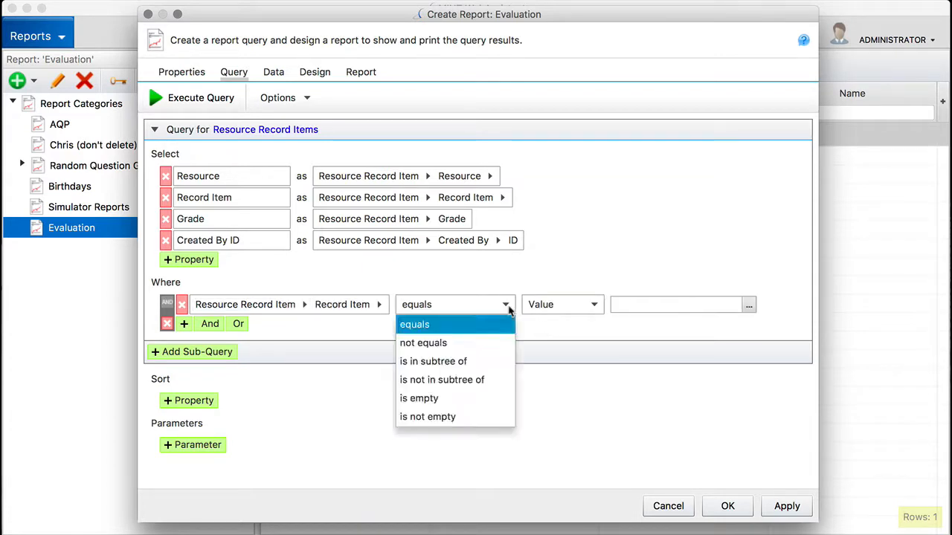
click(485, 363)
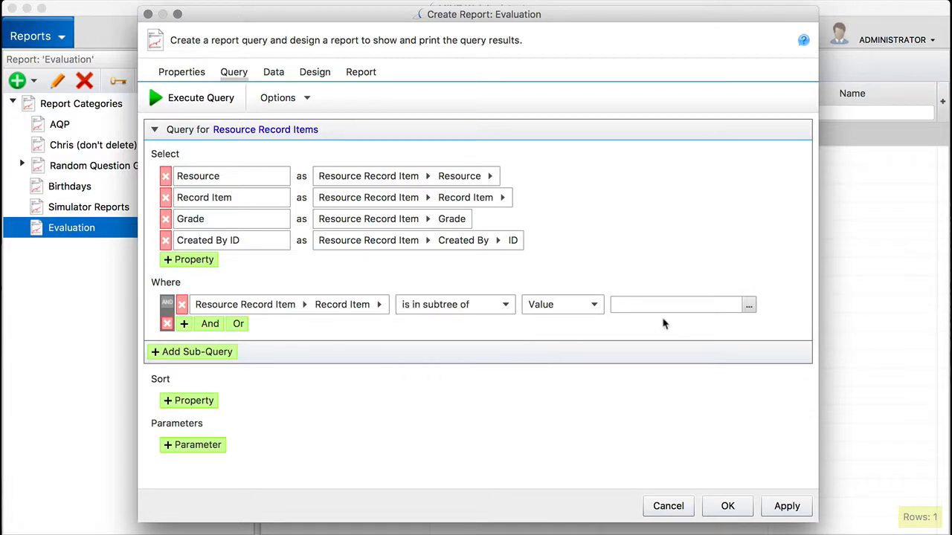
- Set the condition's value to the Content folder under Demo RIs in the Record Items tree
click(748, 306)
click(528, 179)
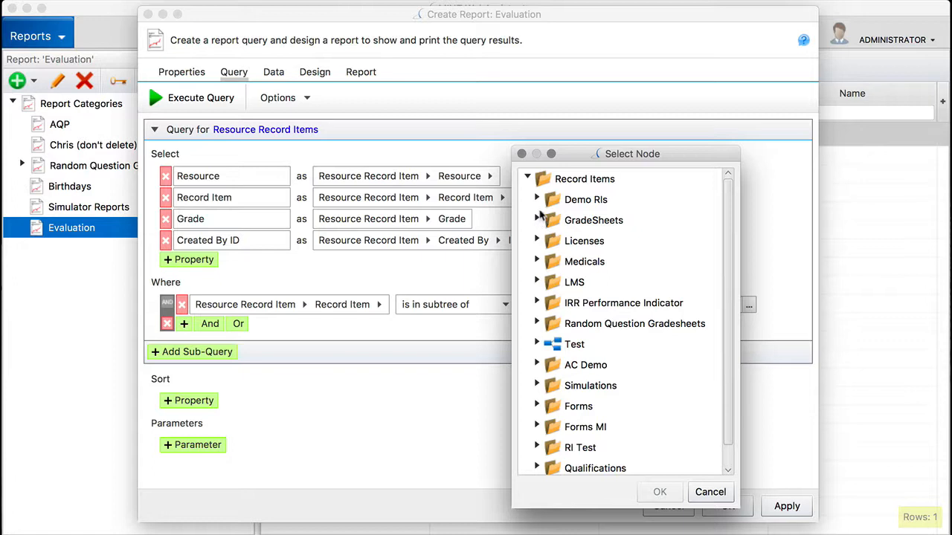
click(537, 199)
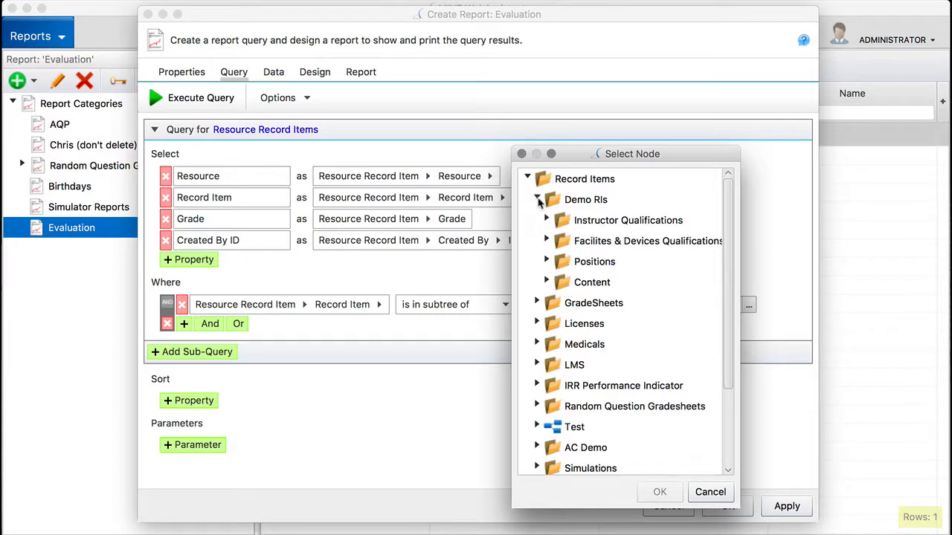
click(580, 283)
click(659, 492)
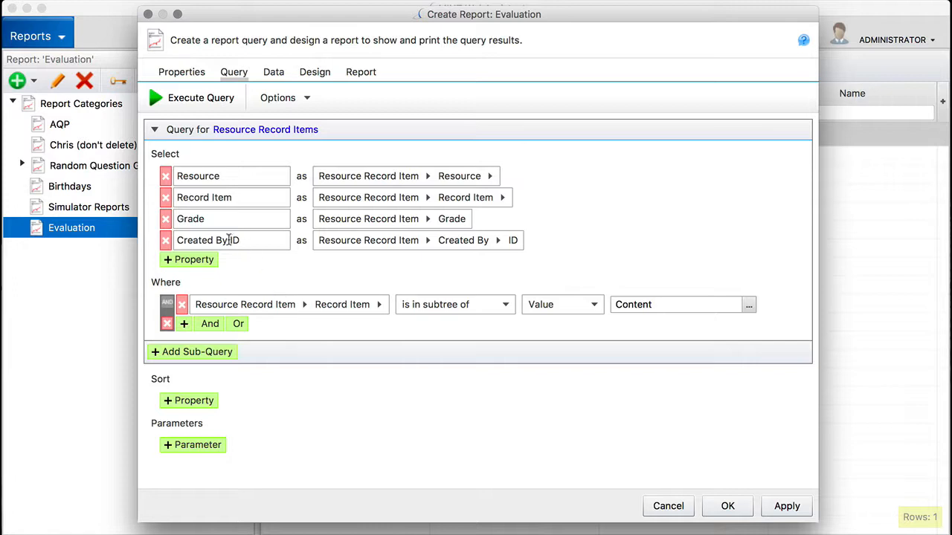
- Rename the Created By ID column as ID and the Record Item column as RI
drag(243, 241, 156, 241)
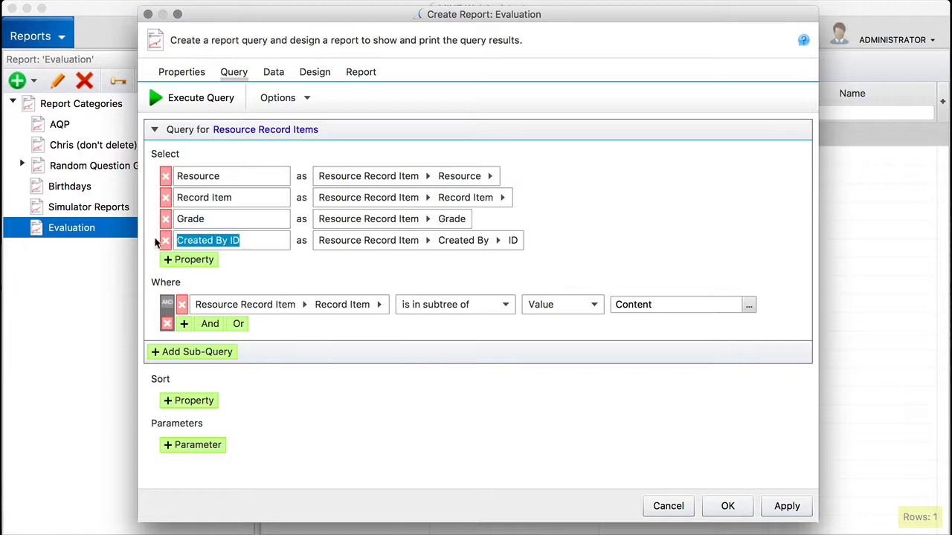
key(BackSpace)
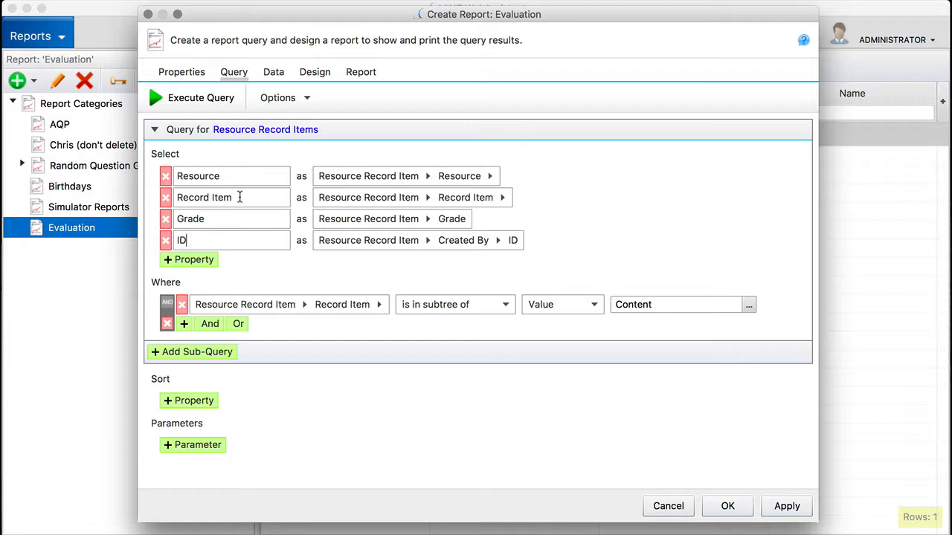
drag(240, 197, 144, 197)
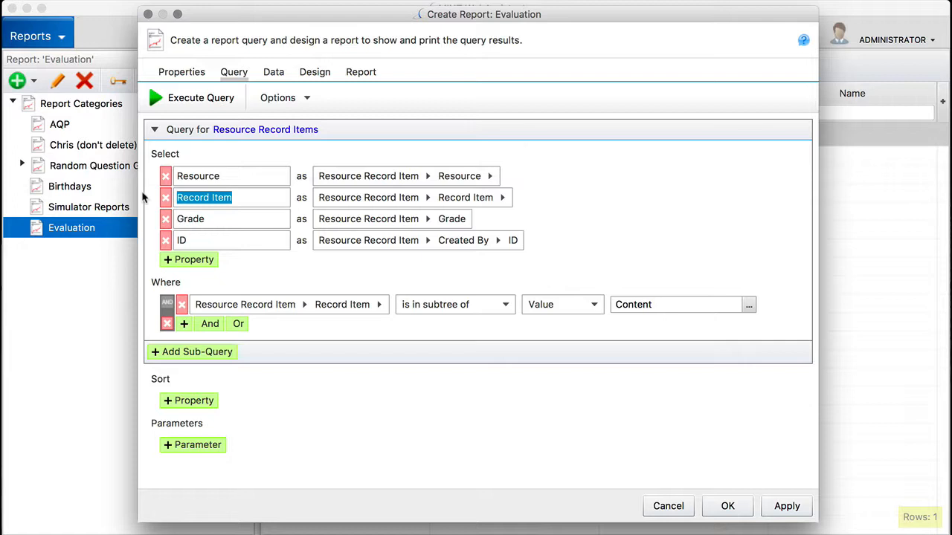
text(RI)
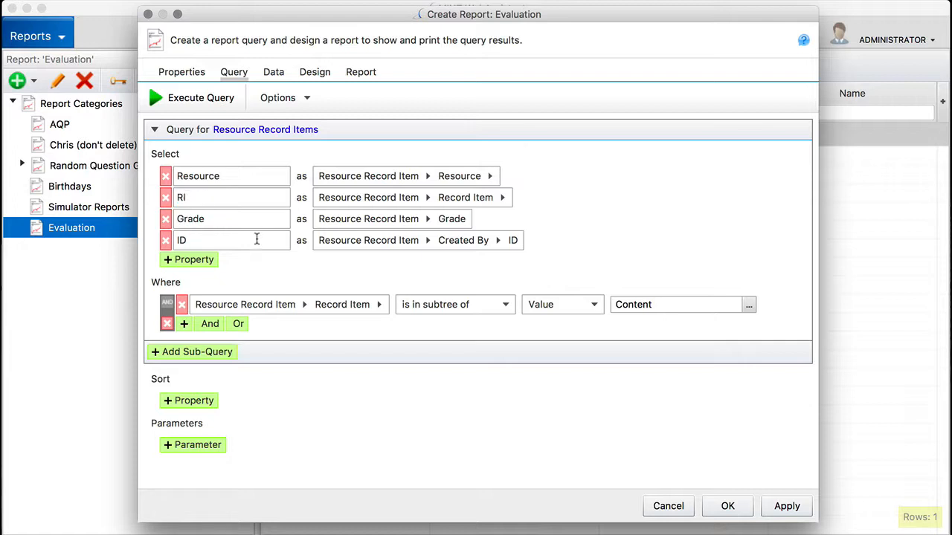
- Execute the query and look through the returned rows
click(198, 97)
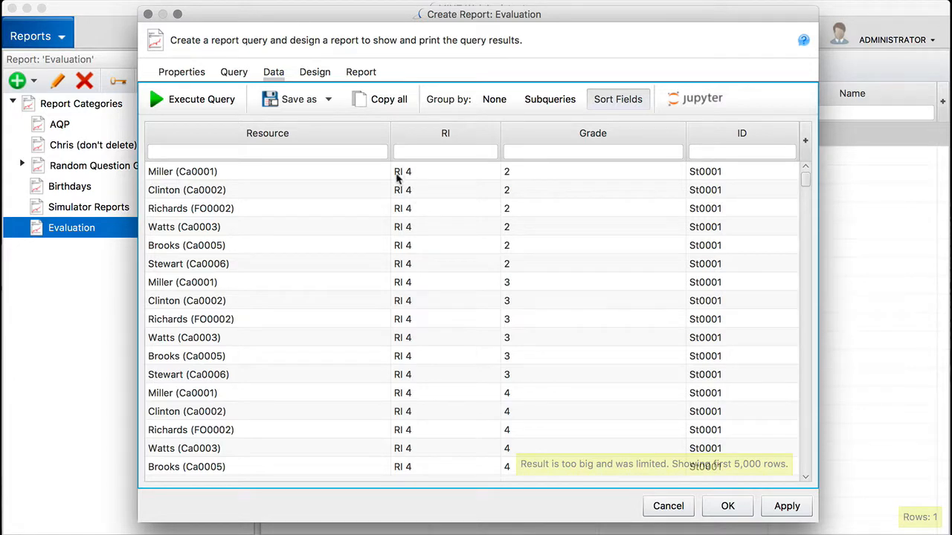
scroll(415, 276, down, 5)
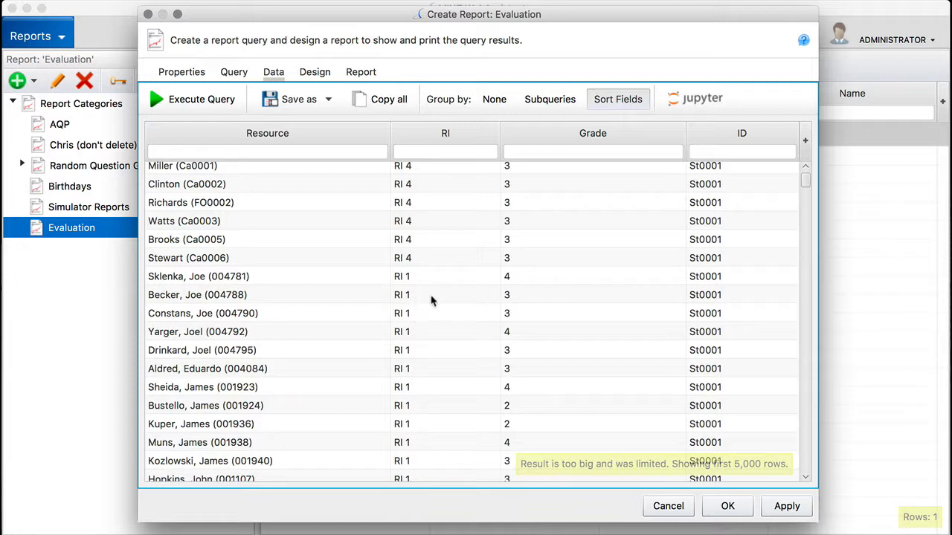
- Open the query results in Jupyter, saving the report revision, and enlarge the notebook area
click(704, 108)
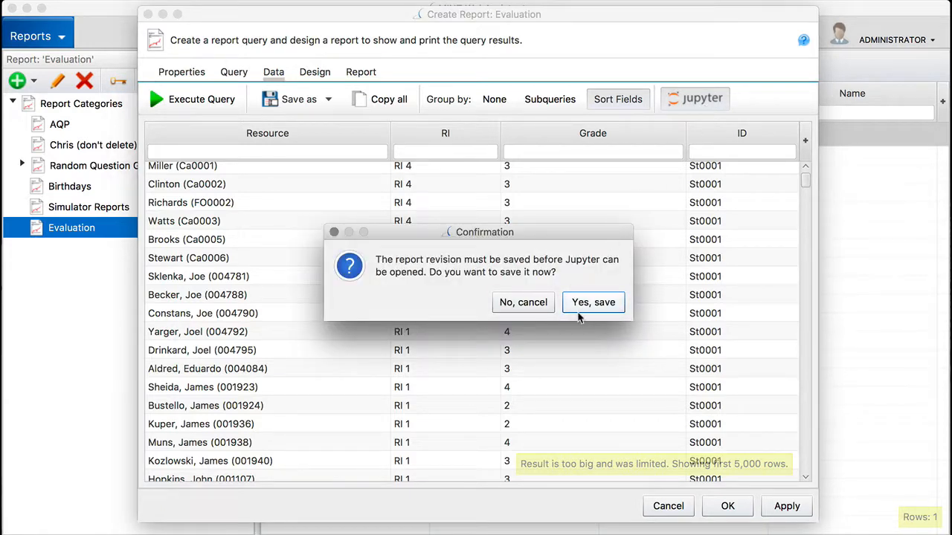
click(587, 306)
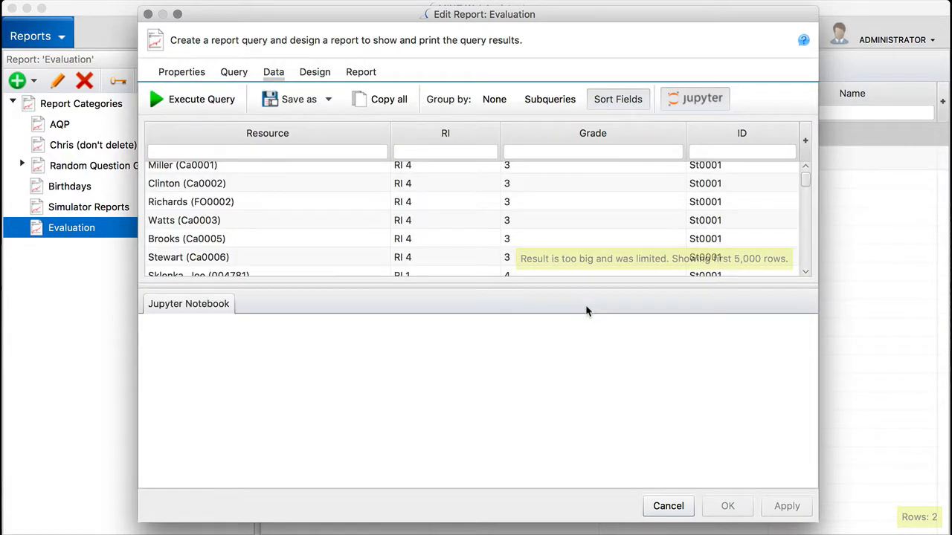
drag(537, 287, 533, 198)
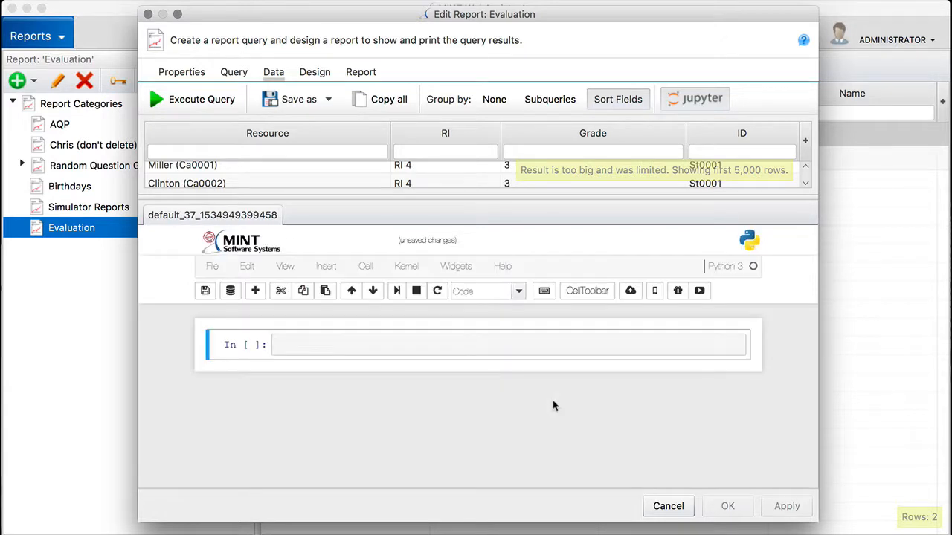
- Run mint_df.info() in the first notebook cell and highlight the entry count of the Grade column
click(438, 345)
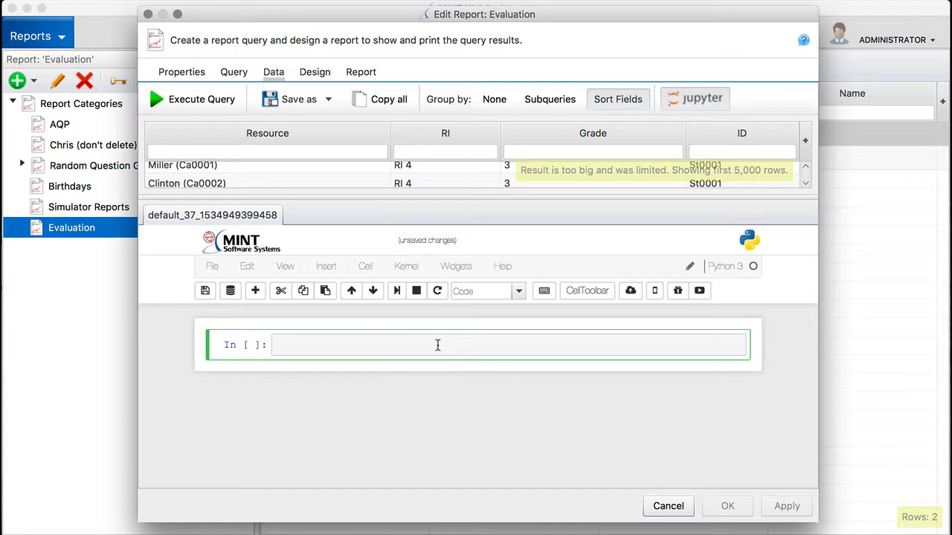
text(mint_d)
text(f)
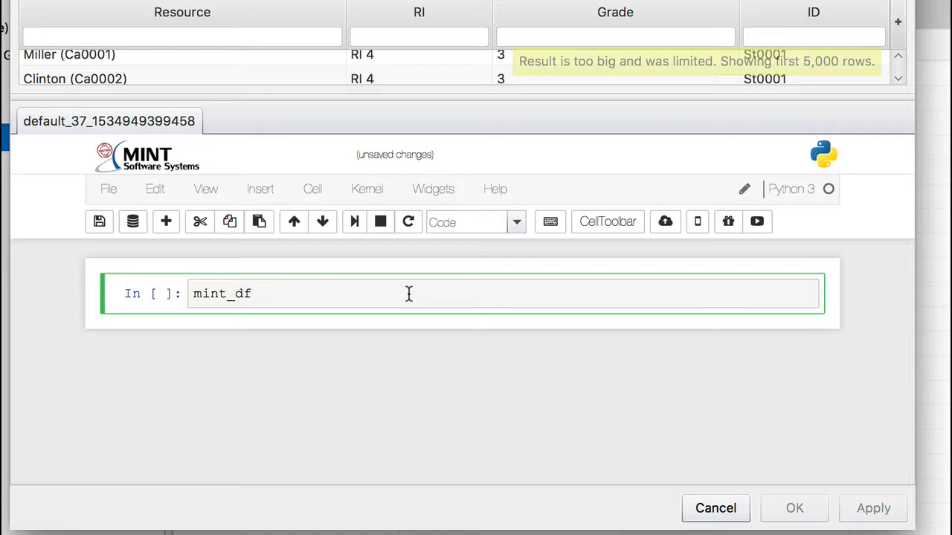
text(.info()
key(shift+Return)
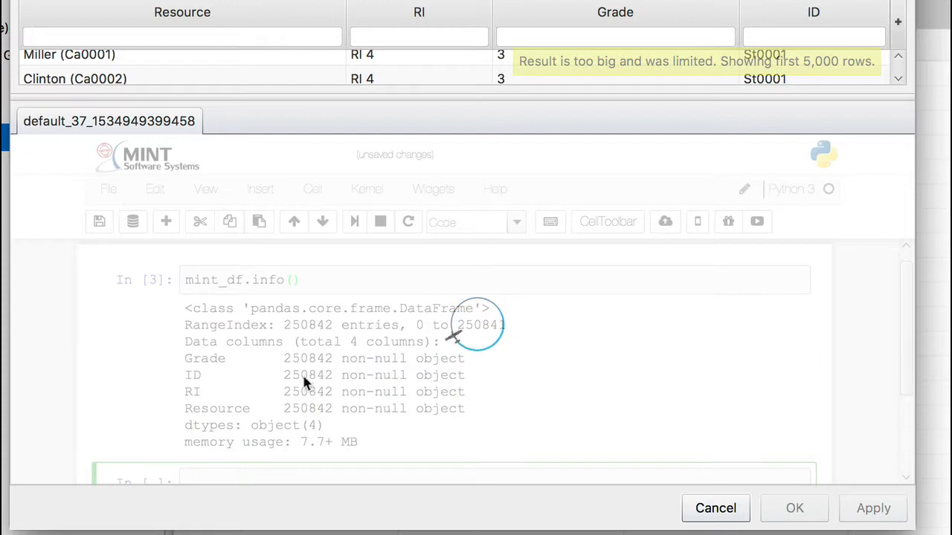
drag(283, 359, 335, 360)
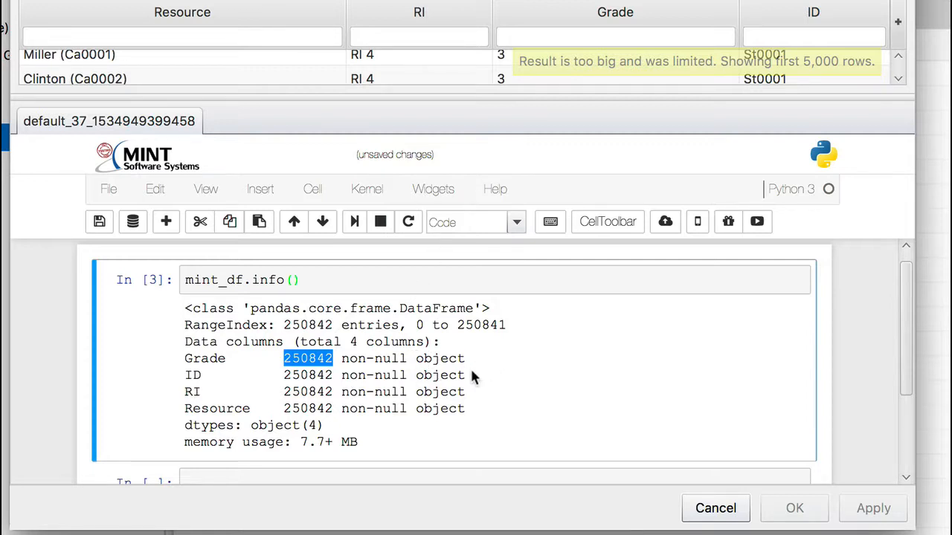
- Start the empty notebook cell with mint_df['GradeNumber'] as the new column to fill
scroll(472, 375, down, 2)
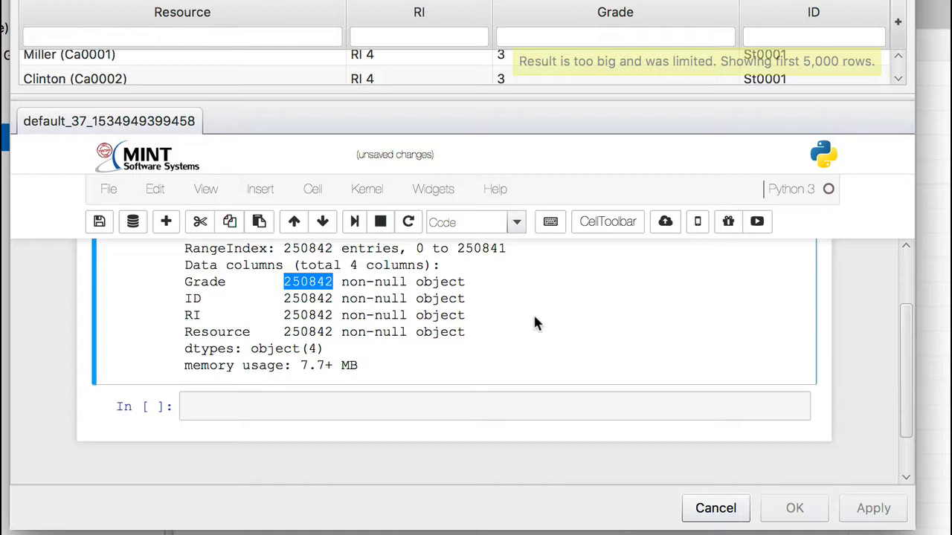
click(371, 402)
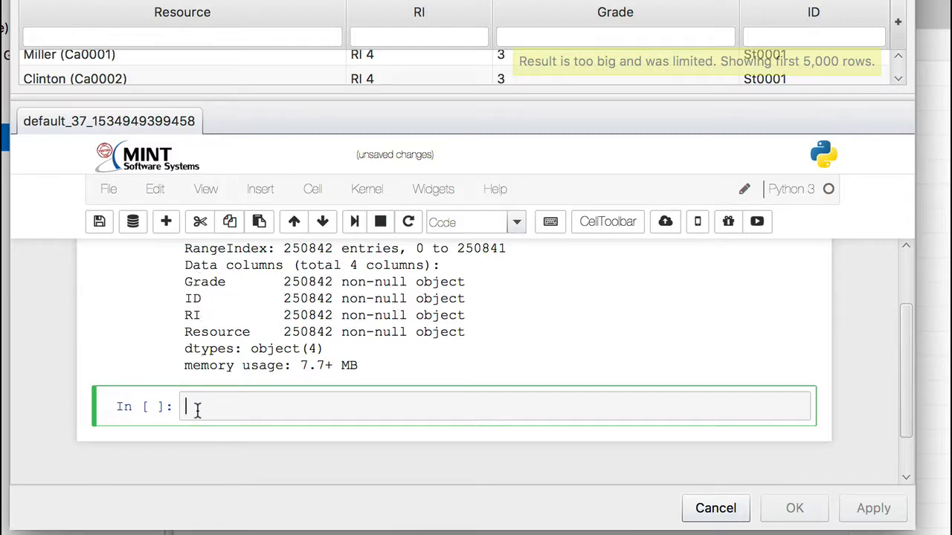
text(mint)
text(_df)
text([')
text(GradeNu)
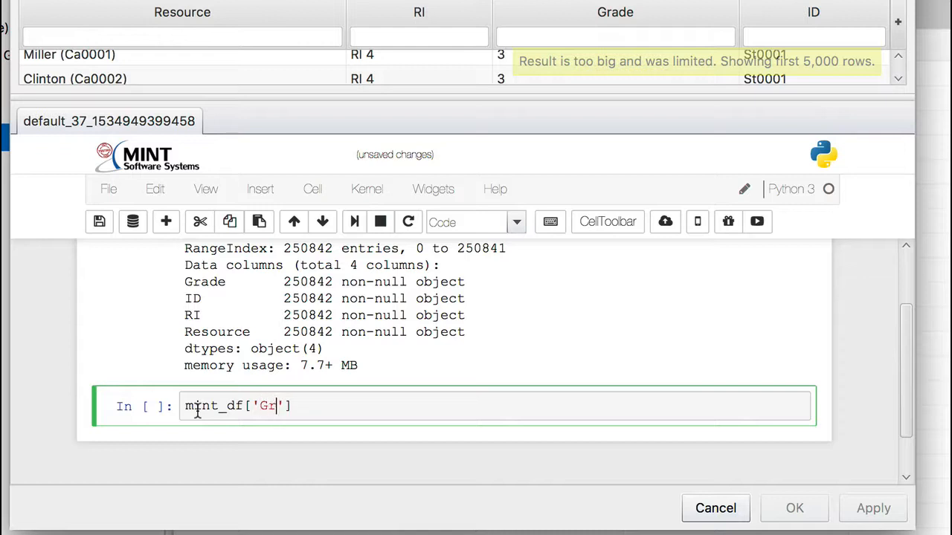
text(mber)
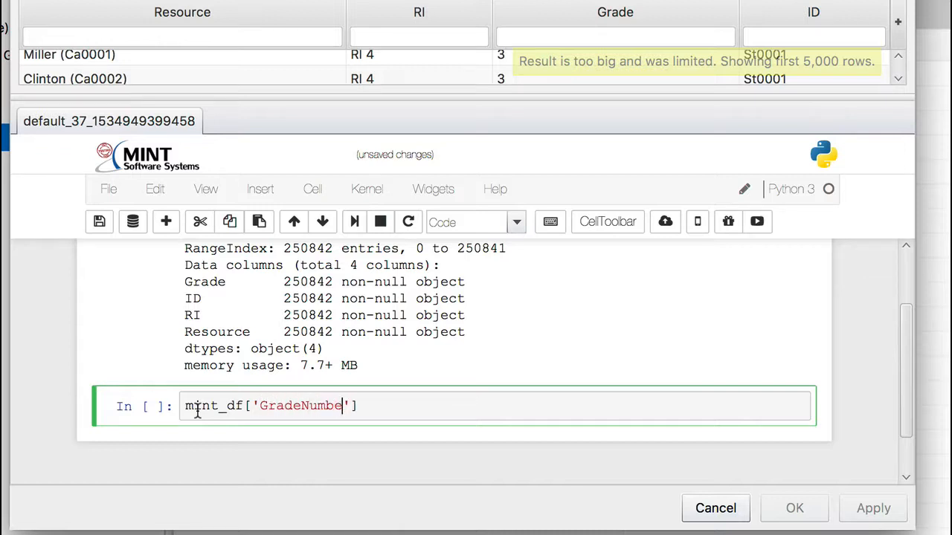
text('])
- Assign mint_df['Grade'].astype('category').cat.codes to the GradeNumber column and run the cell
text(= mint_df)
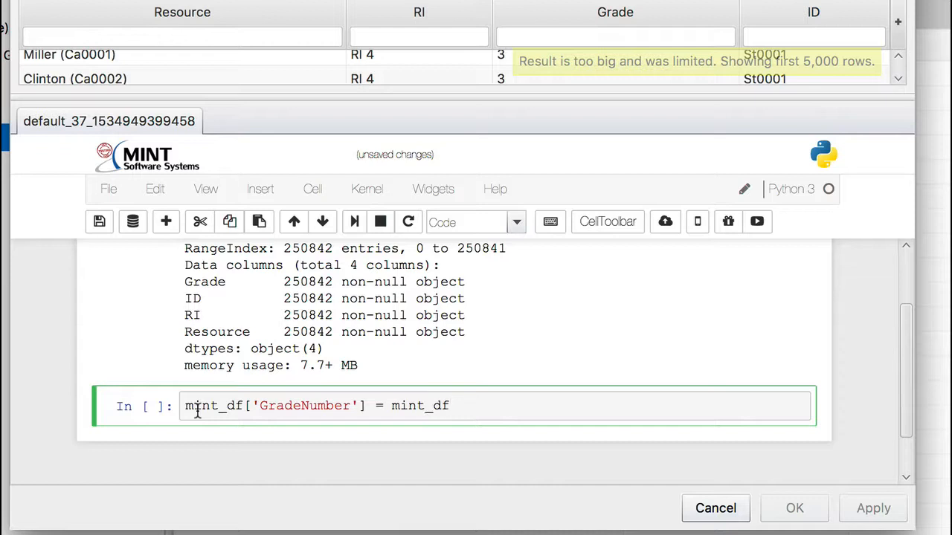
text(['Grade)
click(596, 410)
text(.astype)
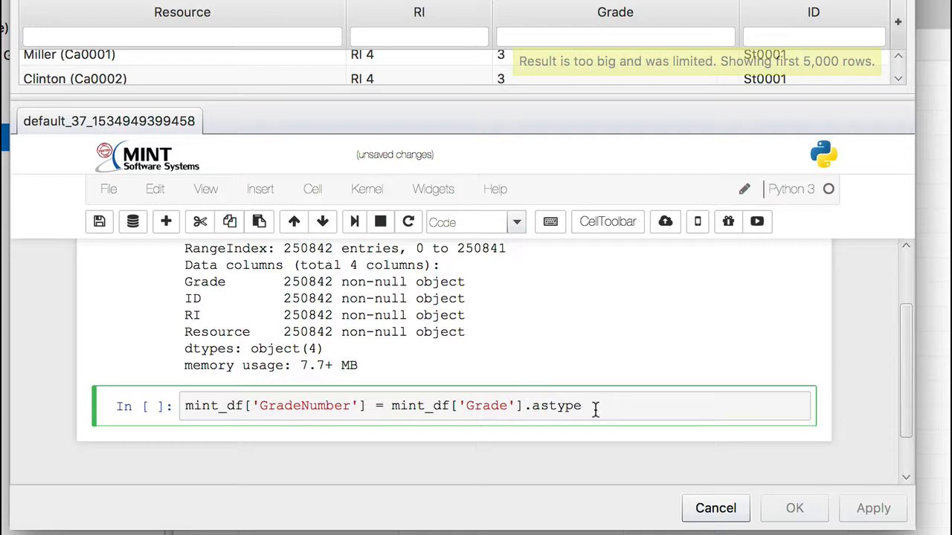
text(('category)
key(Right)
key(Right)
text(.cat.codes)
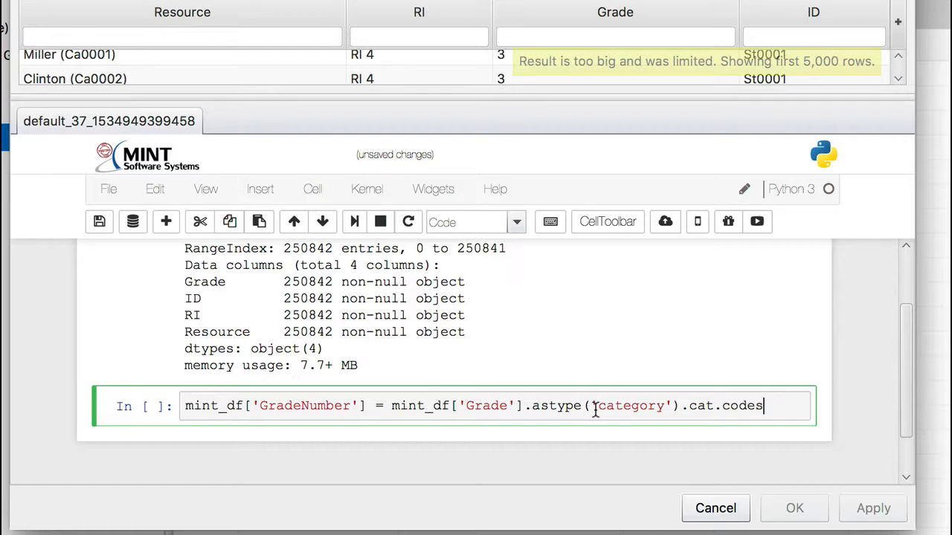
key(shift+Return)
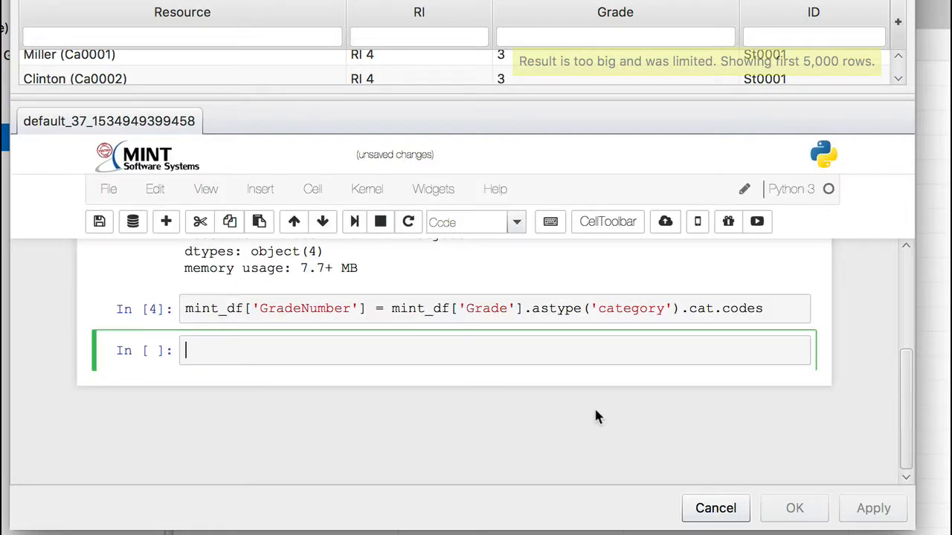
- Copy mint_df.info() into the new cell, run it, and highlight the GradeNumber column and its data type
scroll(531, 349, up, 1)
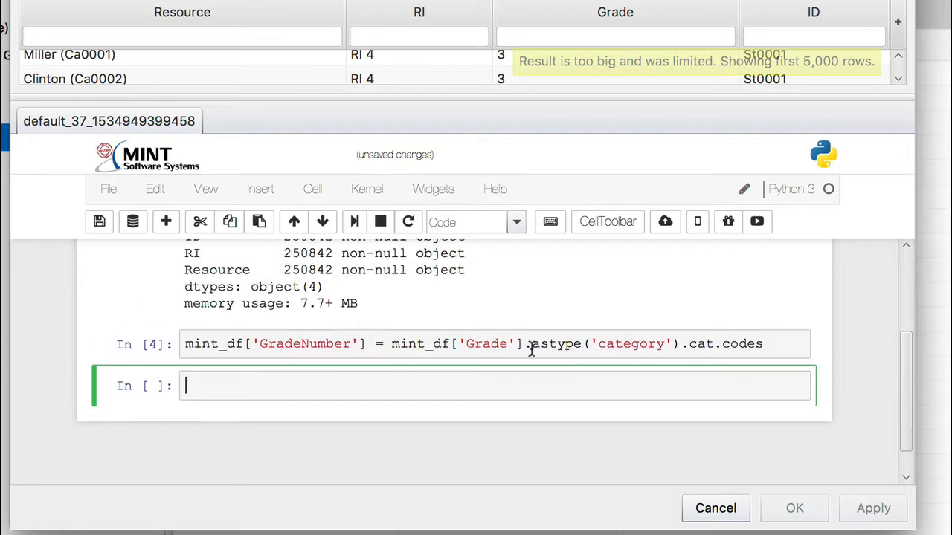
scroll(531, 350, up, 3)
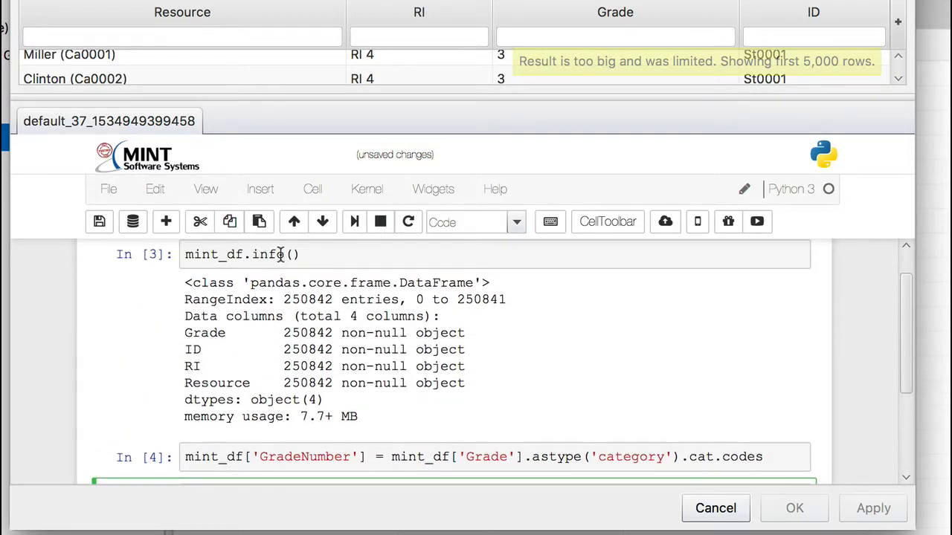
click(252, 254)
drag(253, 254, 204, 254)
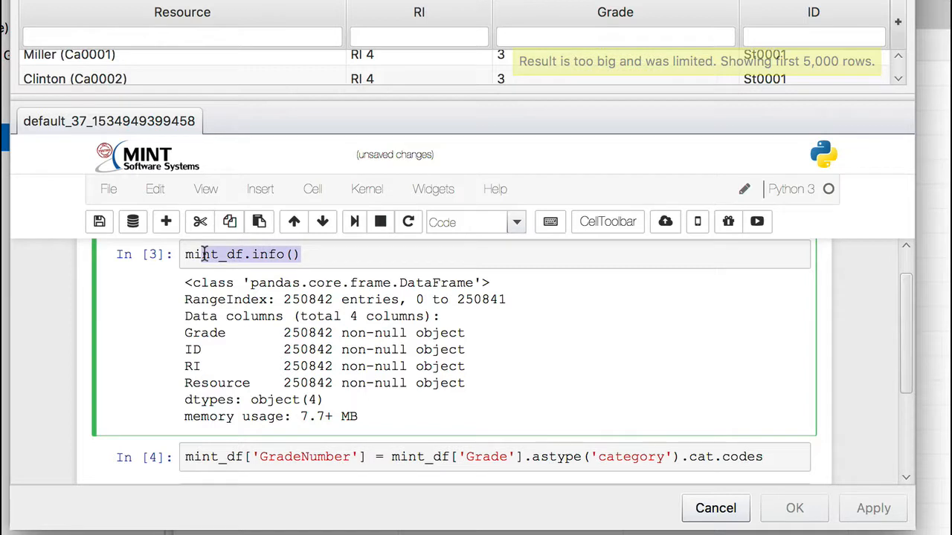
click(326, 254)
drag(299, 254, 146, 255)
key(super+c)
scroll(149, 334, down, 3)
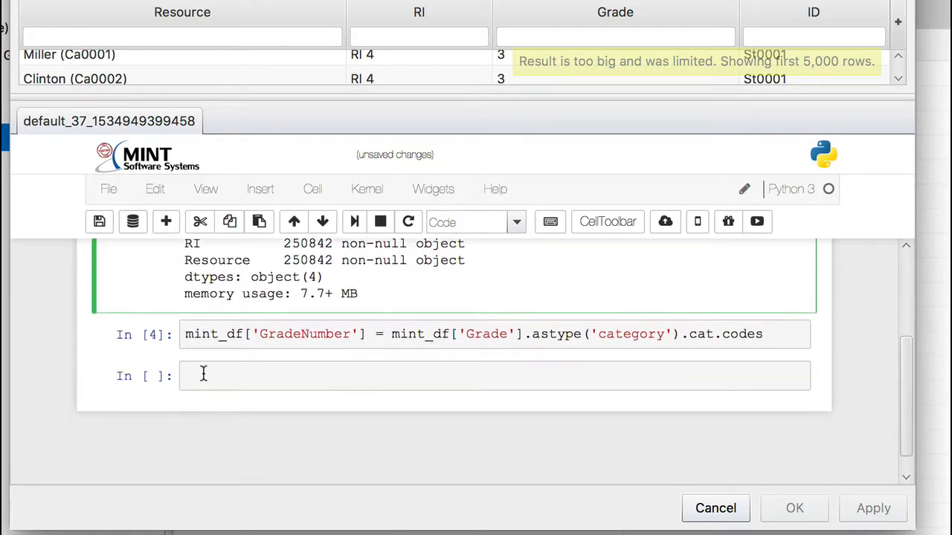
click(202, 374)
key(super+v)
key(shift+Return)
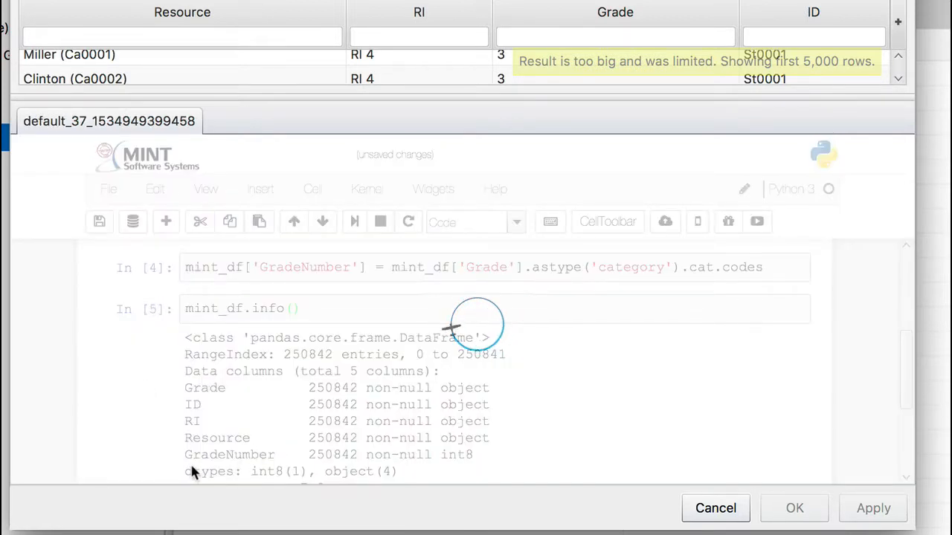
drag(185, 454, 266, 449)
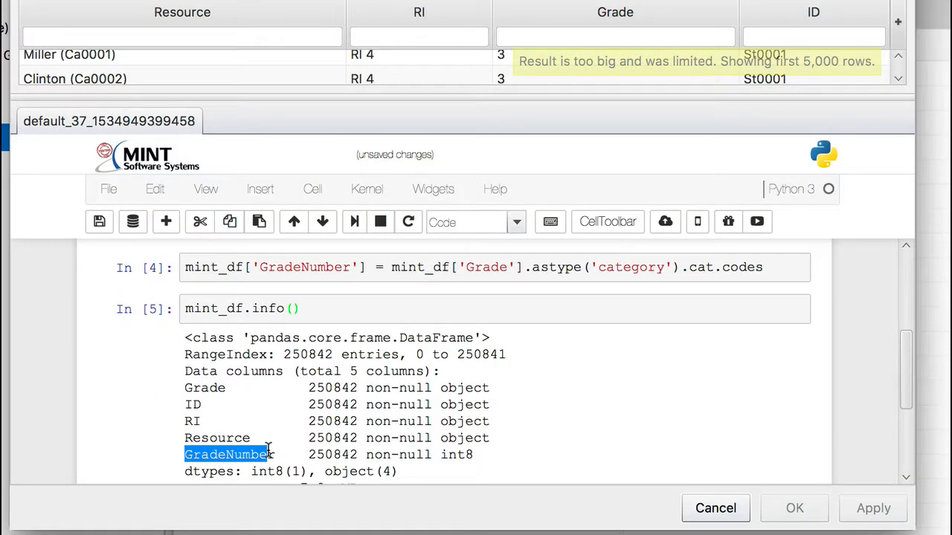
drag(442, 454, 489, 462)
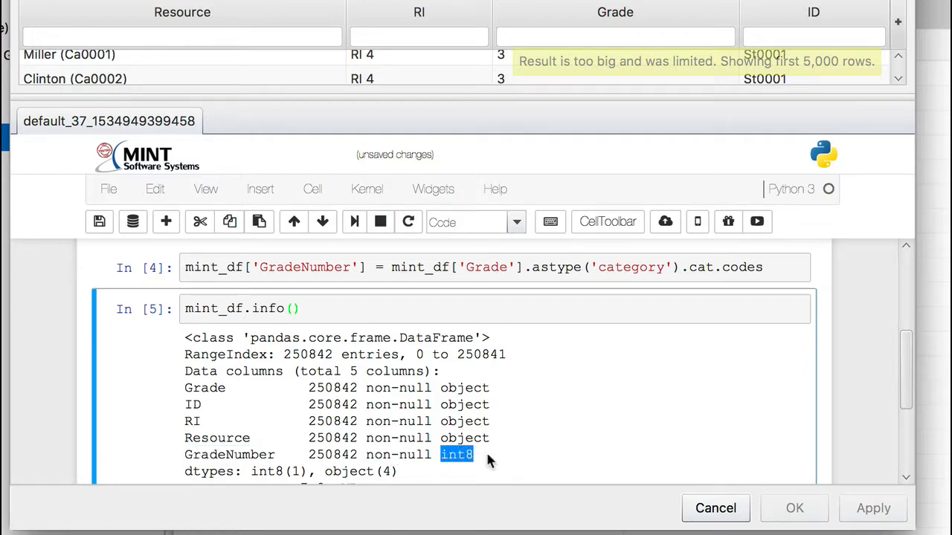
- Write mint_df.groupby(['']) in the next empty cell, with the bracketed column name still blank
scroll(487, 461, down, 3)
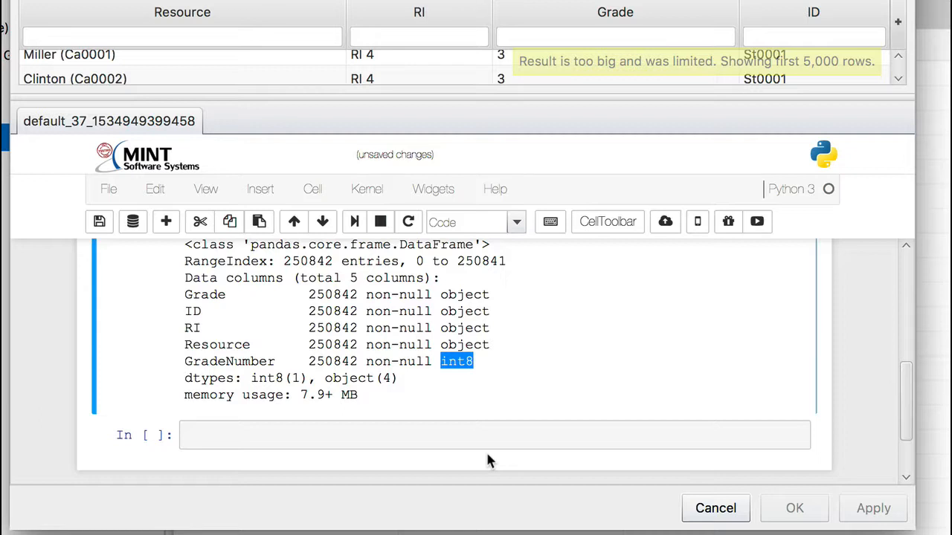
click(404, 434)
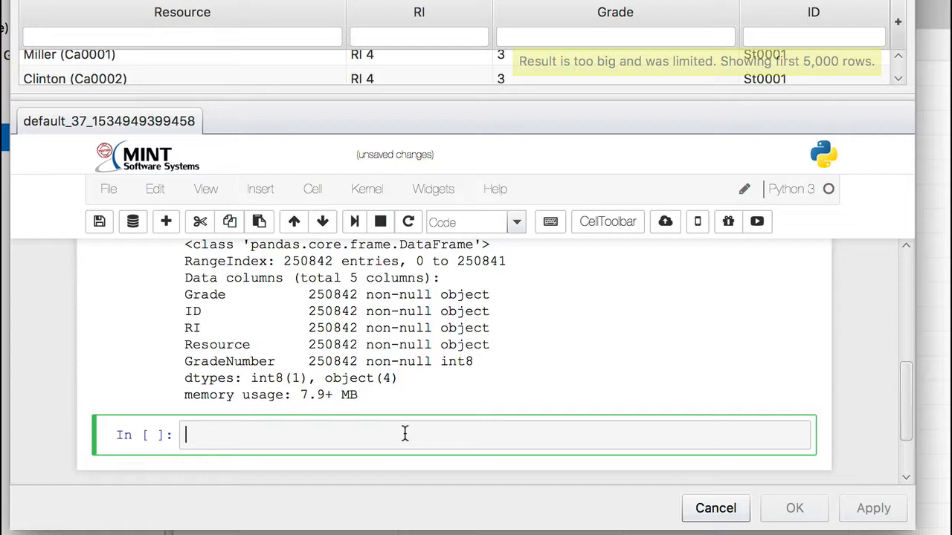
scroll(442, 357, down, 2)
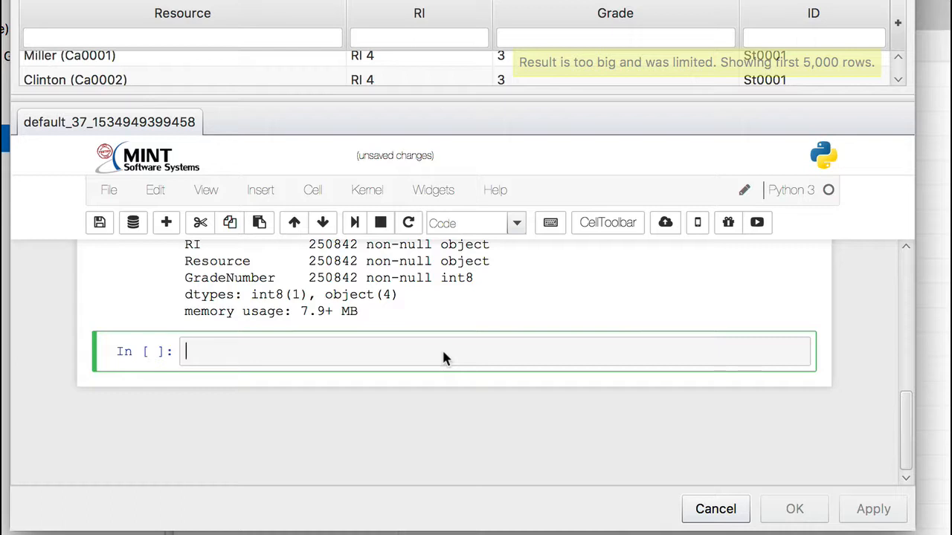
text(mint_df.group)
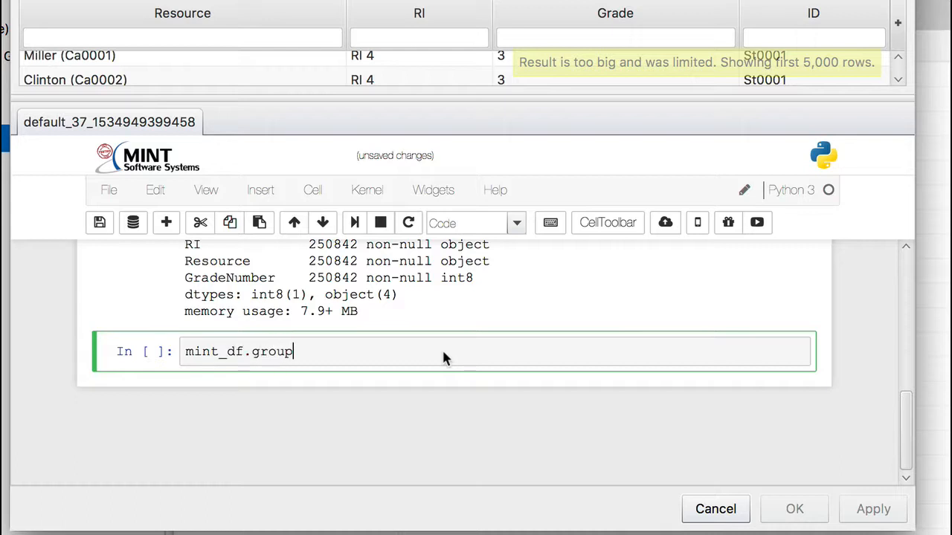
text(by9[')
key(Left)
key(Left)
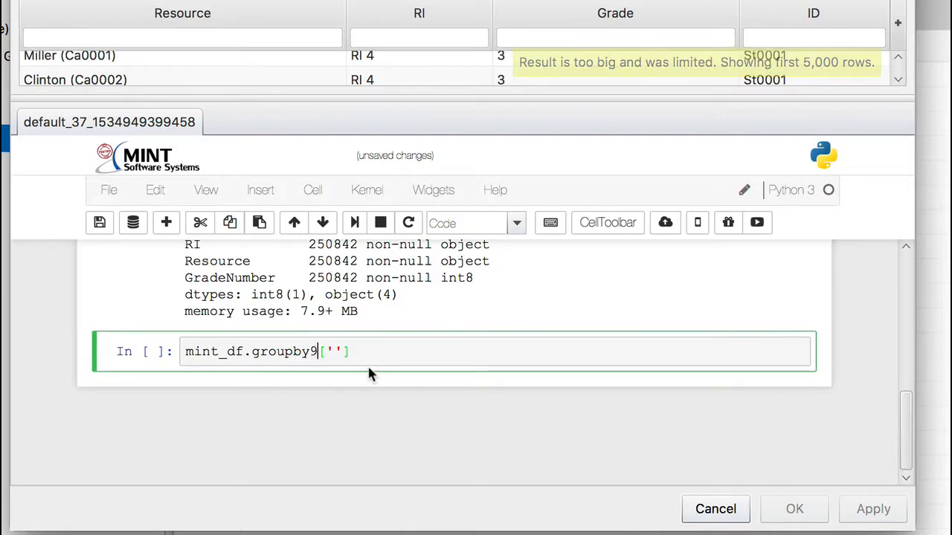
key(BackSpace)
text(()
key(End)
text())
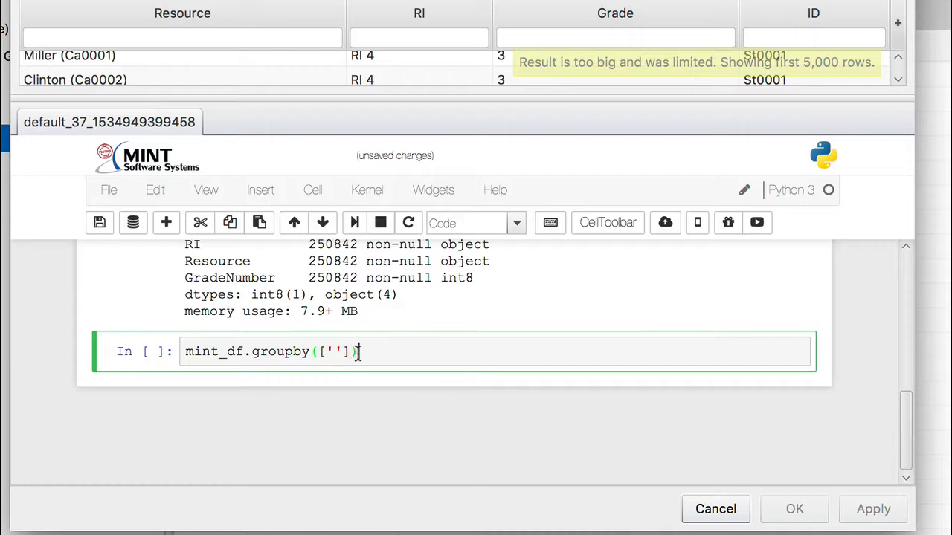
- Group by 'ID', append .mean(), run the cell and highlight the mean grade of the last ID
key(Left)
key(Left)
key(Left)
text(ID)
key(Right)
key(Right)
key(Right)
text(.mean)
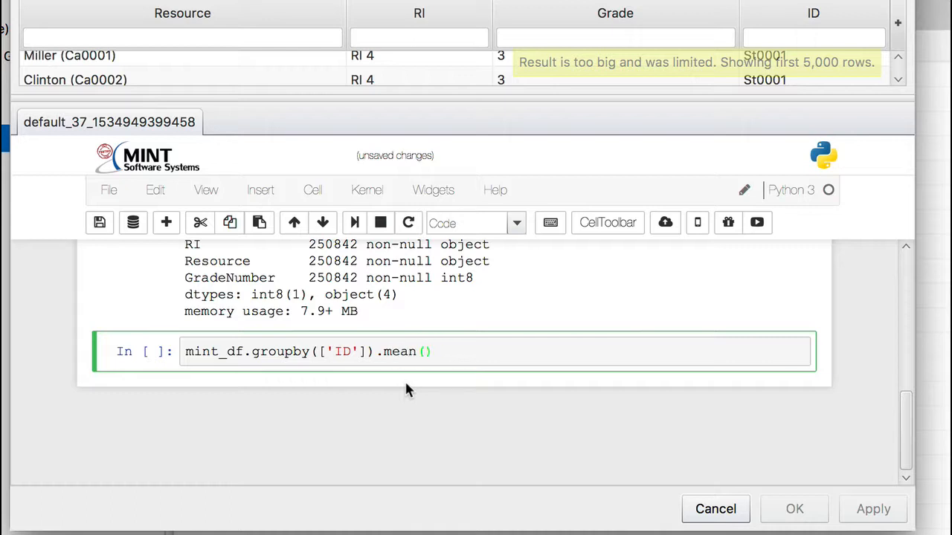
key(shift+Return)
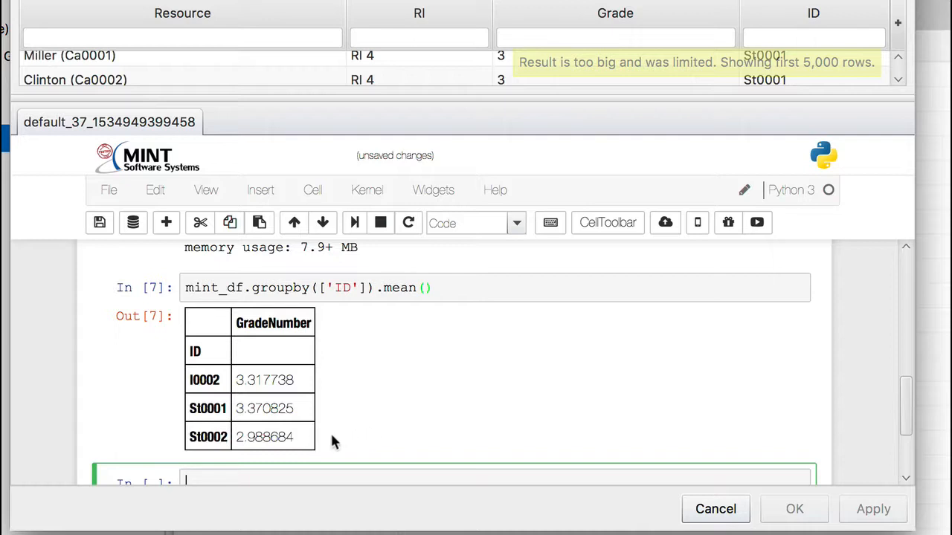
drag(236, 437, 292, 435)
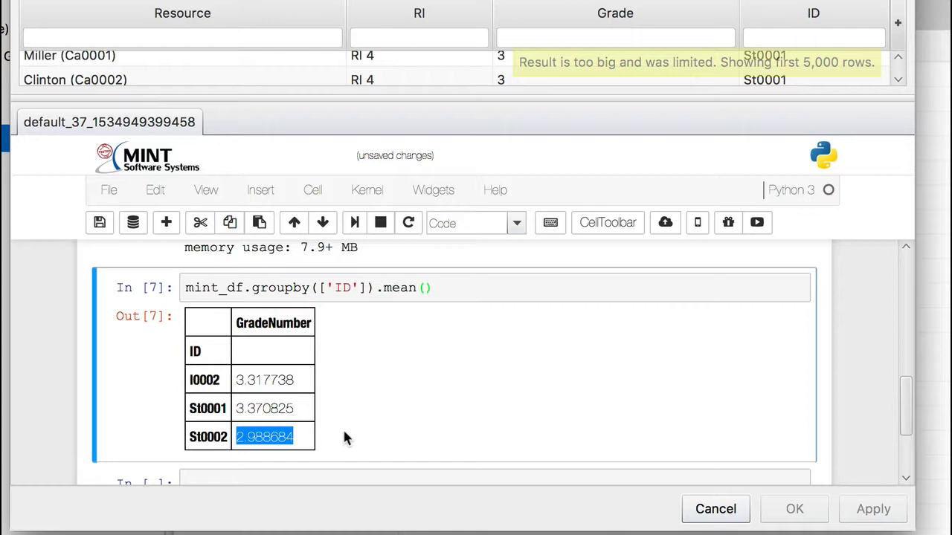
- Copy the groupby line into the next cell, replace mean() with std(), and run it
scroll(343, 435, down, 2)
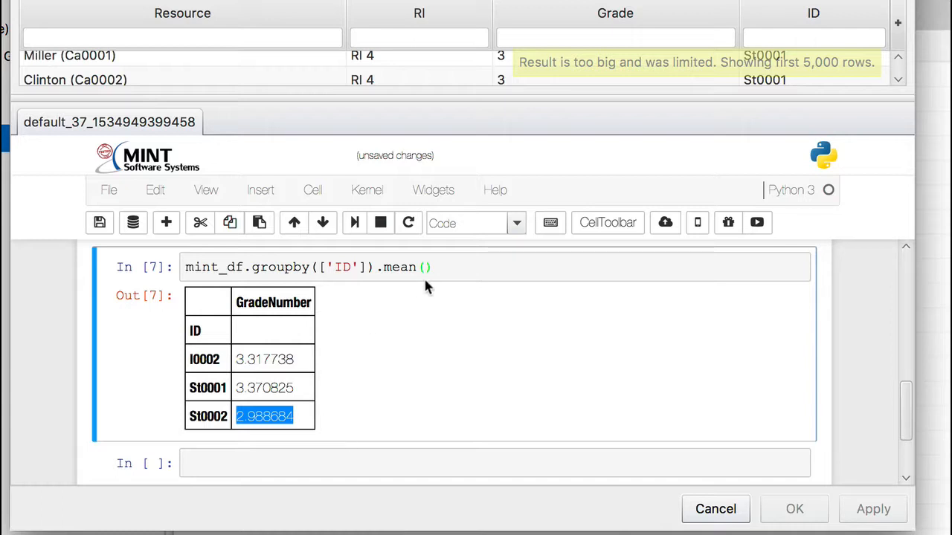
drag(439, 267, 180, 264)
key(ctrl+c)
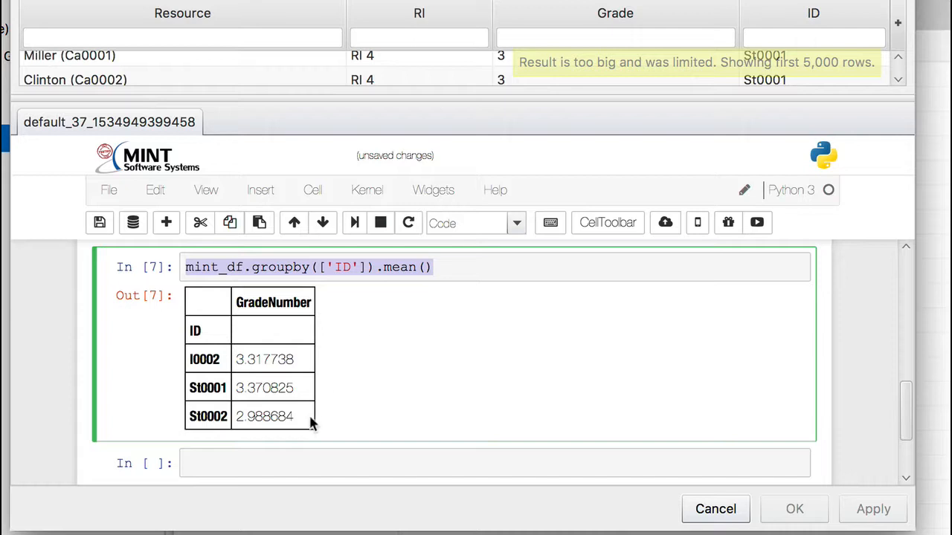
click(297, 456)
key(ctrl+v)
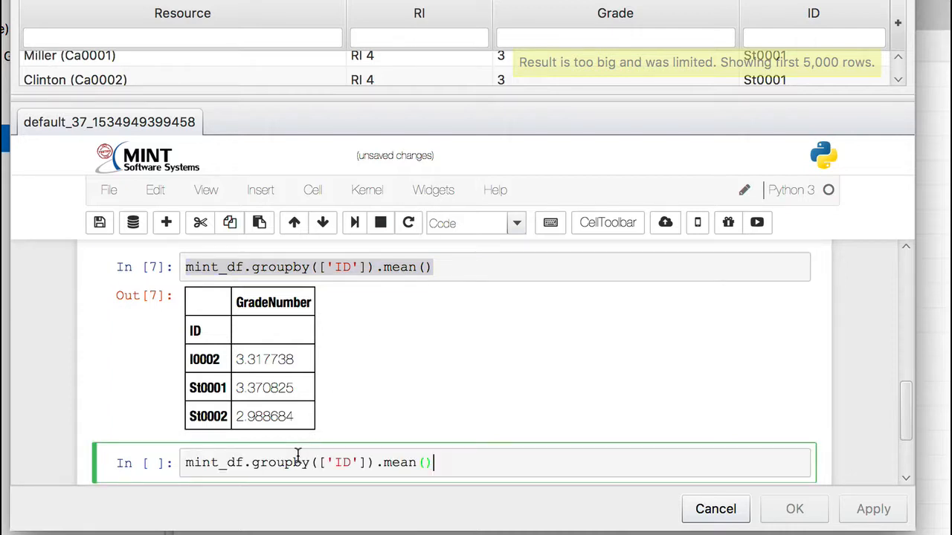
key(BackSpace)
key(BackSpace)
key(BackSpace)
key(BackSpace)
key(BackSpace)
key(BackSpace)
text(std)
text(())
text())
key(shift+Return)
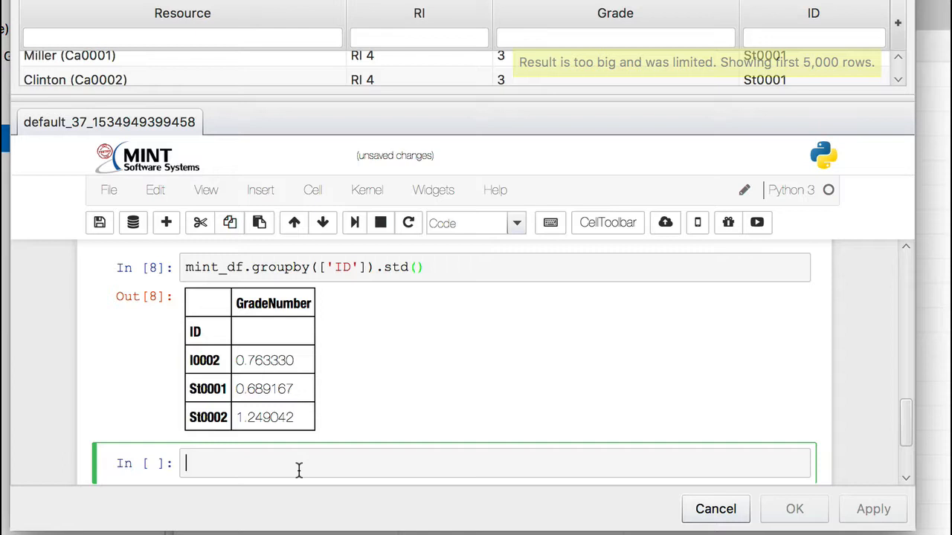
- Enter %matplotlib inline followed by mint_df.hist() in a new cell and run it to plot a histogram
text(%matplotl)
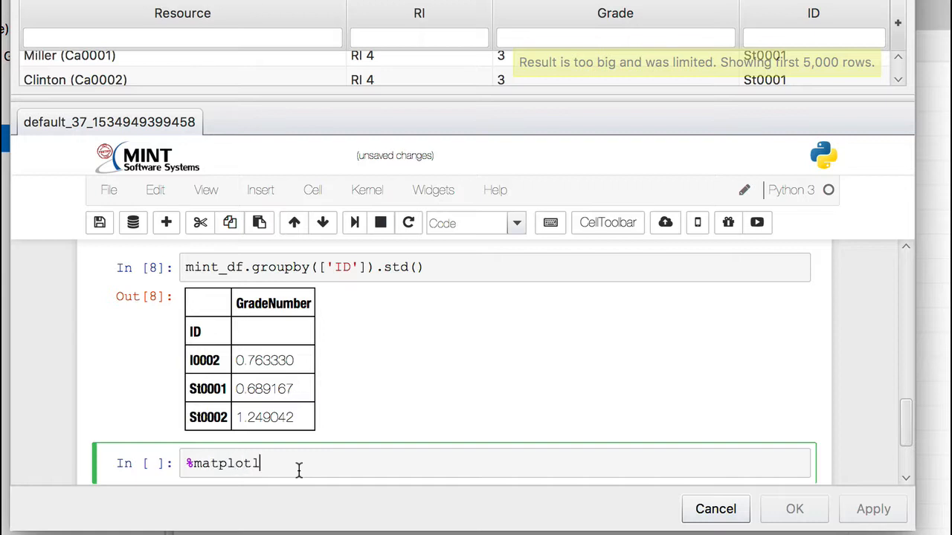
text(ib inline)
key(Return)
text(mint_df)
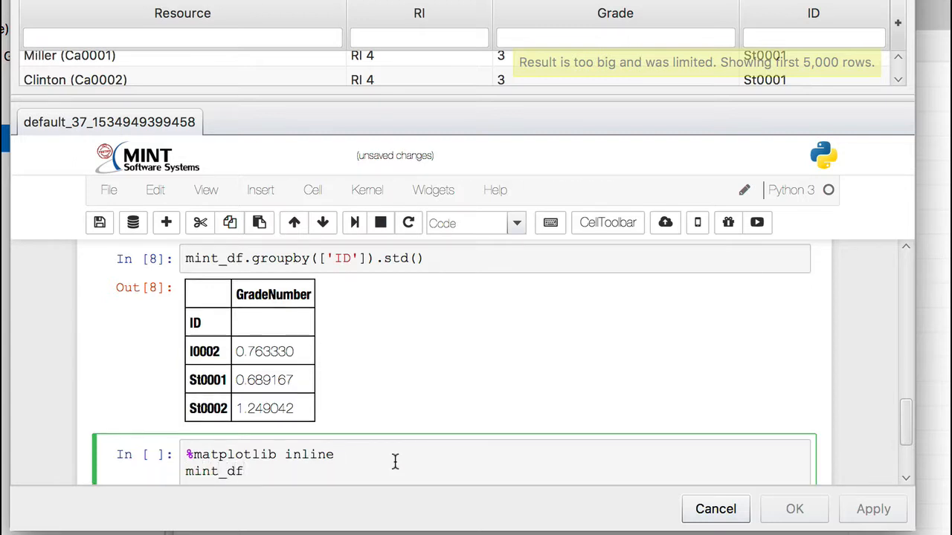
text(.hist())
scroll(493, 357, down, 3)
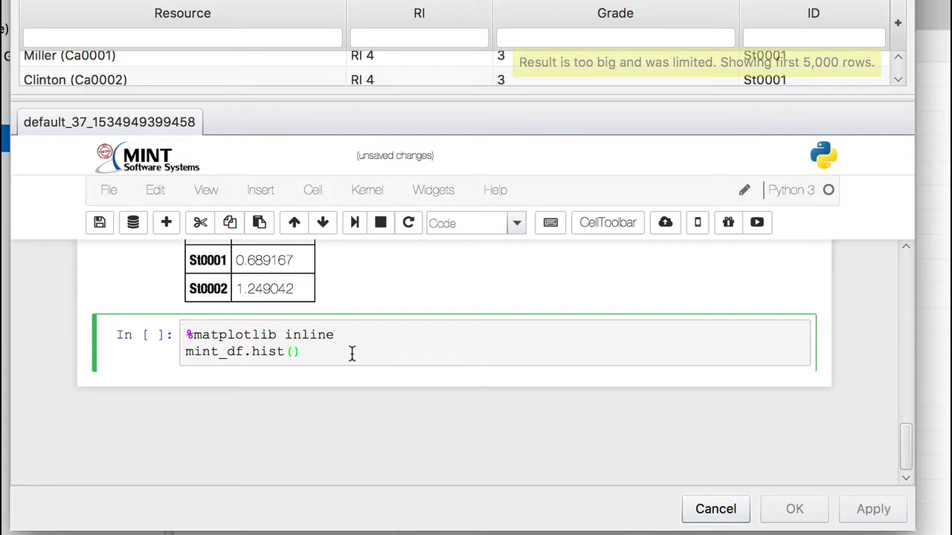
key(shift+Return)
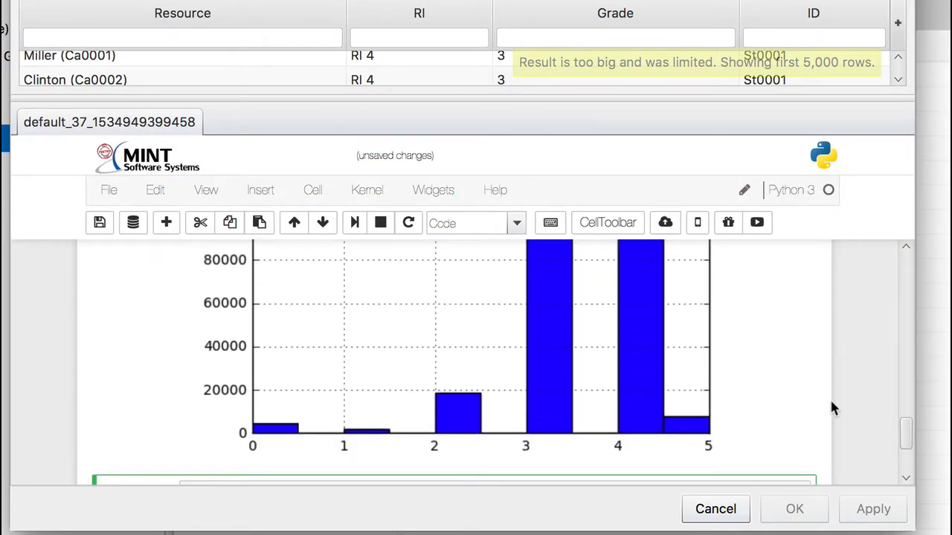
- Examine the GradeNumber histogram and select the mint_df.hist() line in its cell
scroll(789, 427, up, 2)
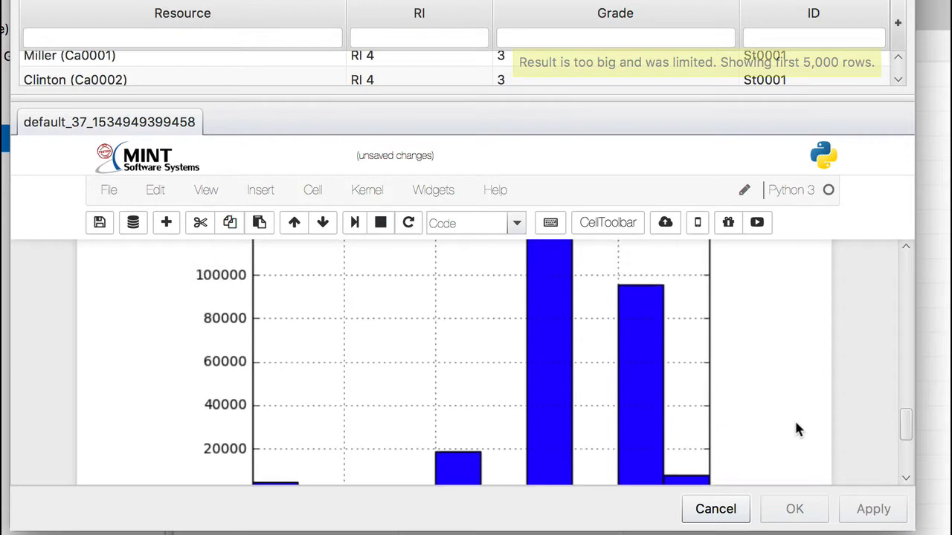
scroll(796, 429, up, 3)
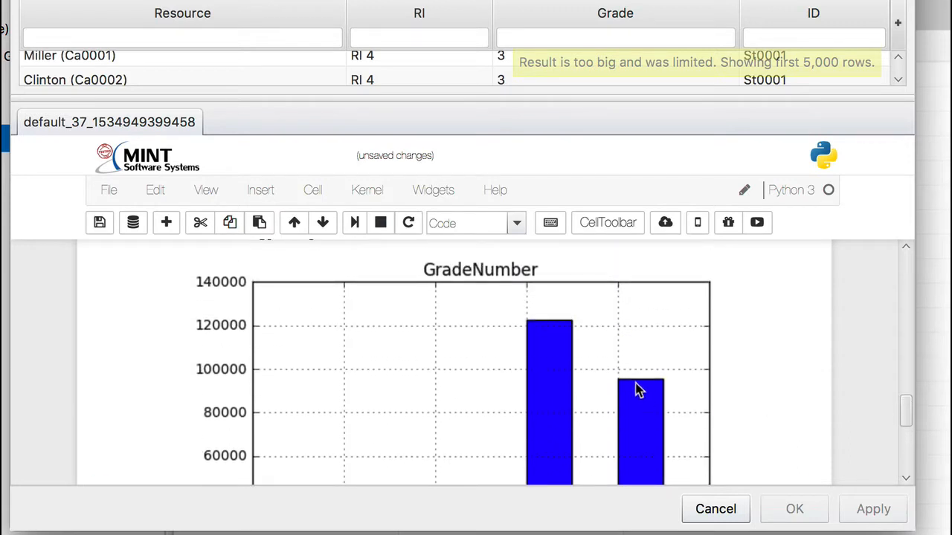
scroll(783, 353, down, 3)
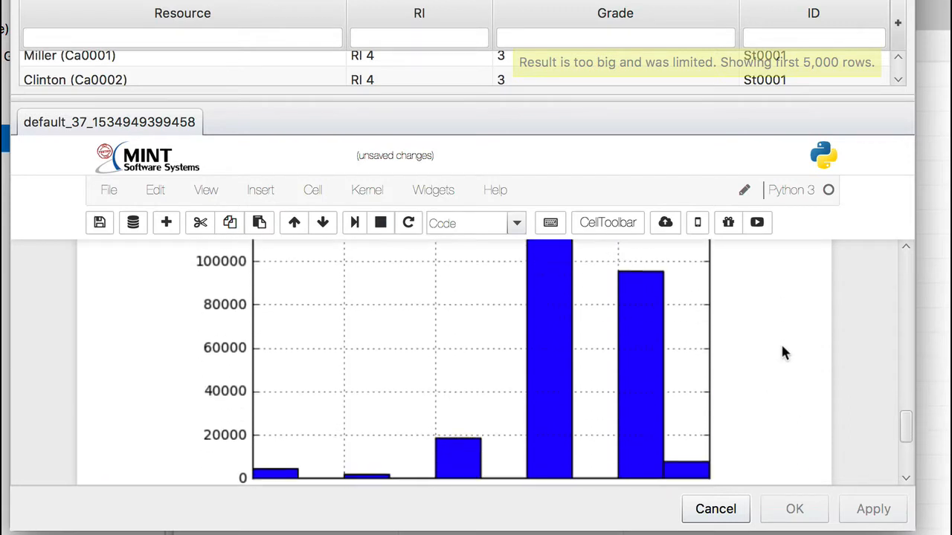
scroll(782, 353, down, 2)
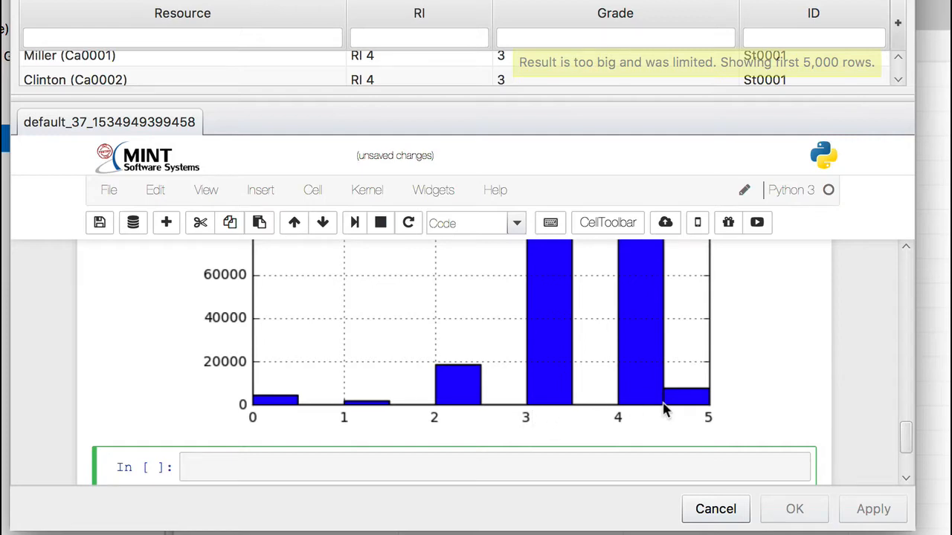
scroll(773, 398, up, 1)
scroll(773, 397, up, 8)
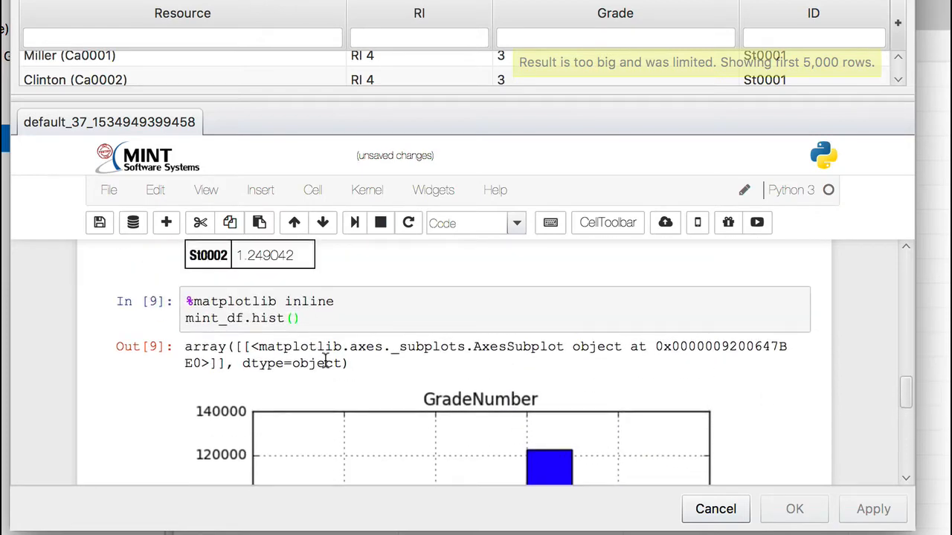
drag(303, 320, 186, 320)
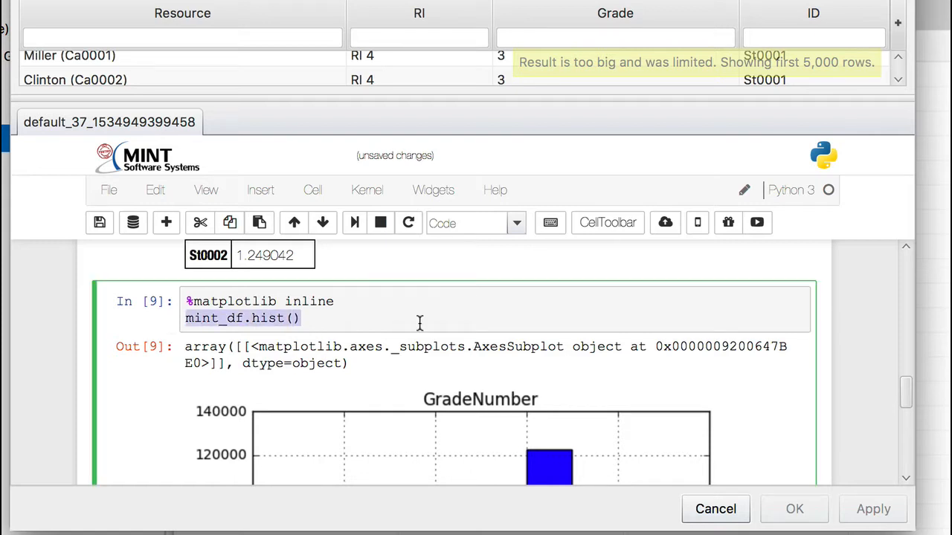